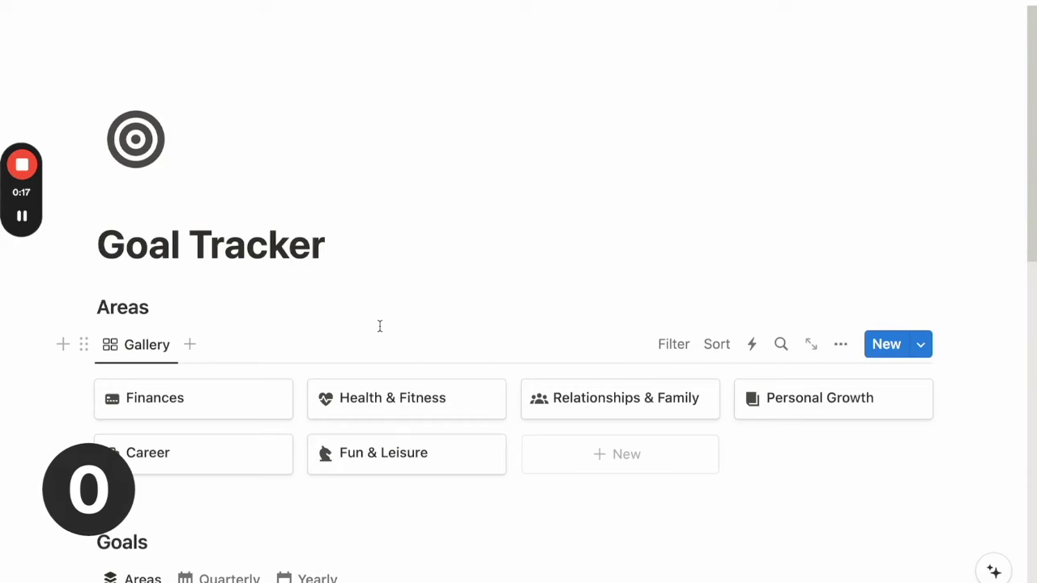
- Scroll down the Goal Tracker page to the Backend section
{"action": "scroll", "coordinate": [380, 326], "scroll_direction": "down", "scroll_amount": 8}
{"action": "scroll", "coordinate": [380, 327], "scroll_direction": "down", "scroll_amount": 2}
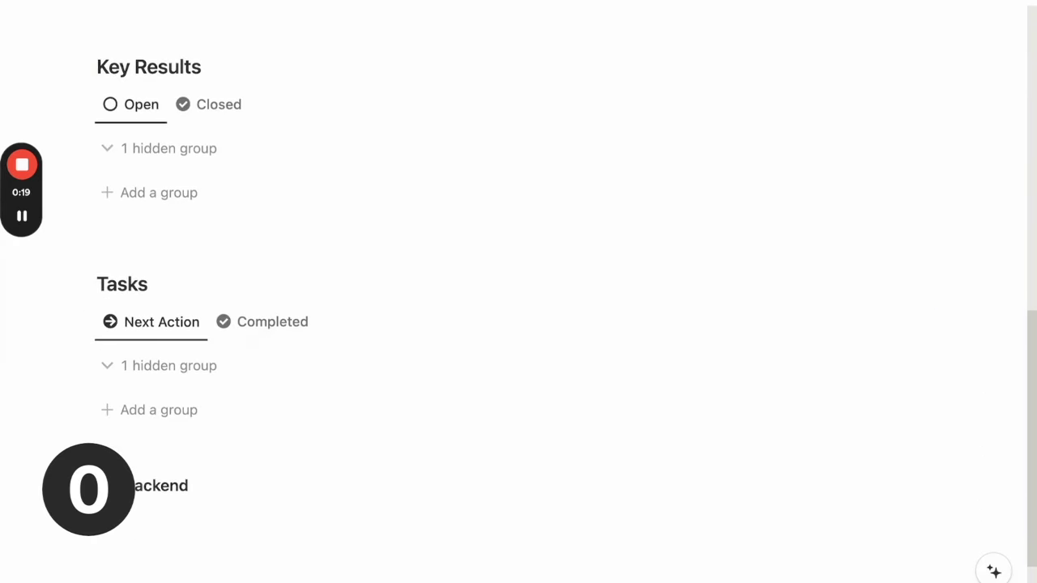
{"action": "scroll", "coordinate": [243, 477], "scroll_direction": "down", "scroll_amount": 2}
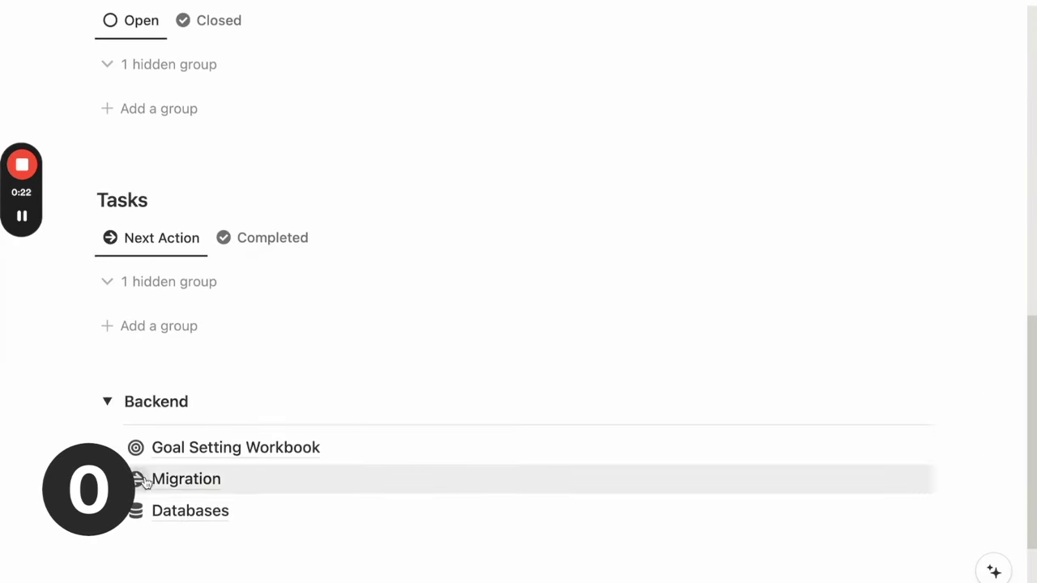
- Open the Goal Setting Workbook page from the Backend section
{"action": "mouse_move", "coordinate": [247, 452]}
{"action": "left_click", "coordinate": [278, 460]}
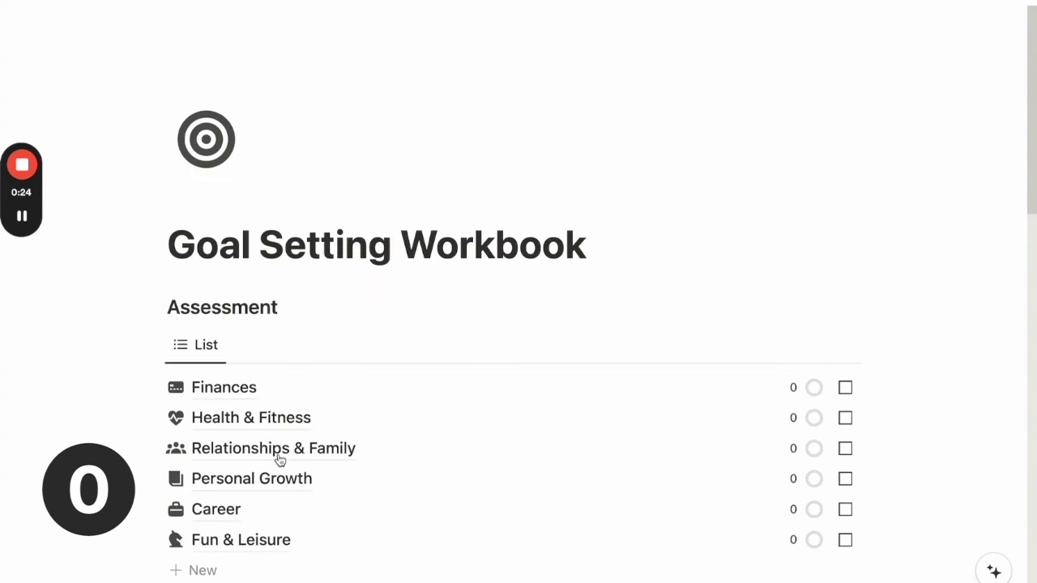
{"action": "scroll", "coordinate": [459, 320], "scroll_direction": "down", "scroll_amount": 1}
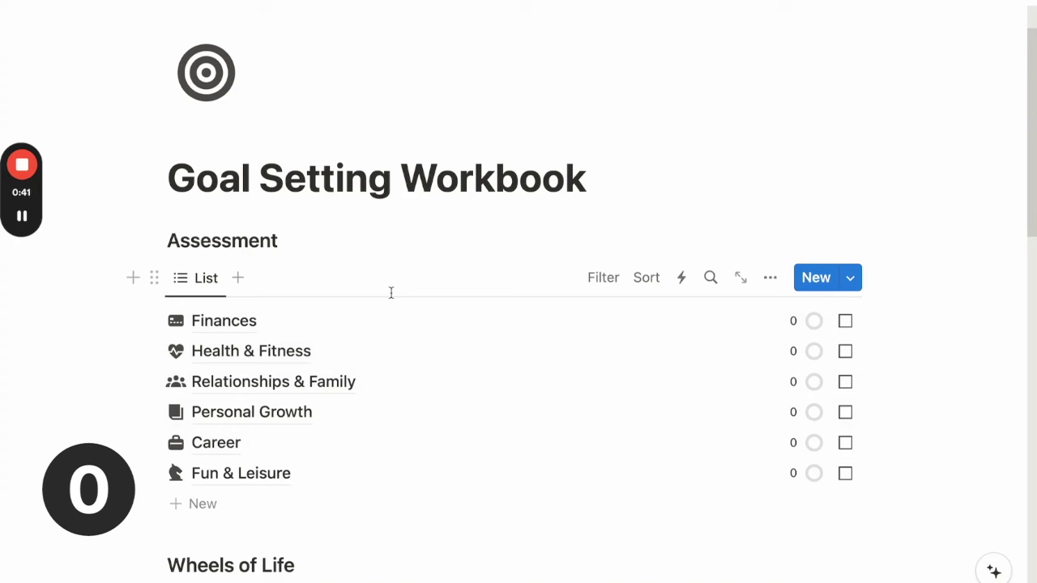
- Rename the Career assessment area to Business
{"action": "left_click", "coordinate": [266, 444]}
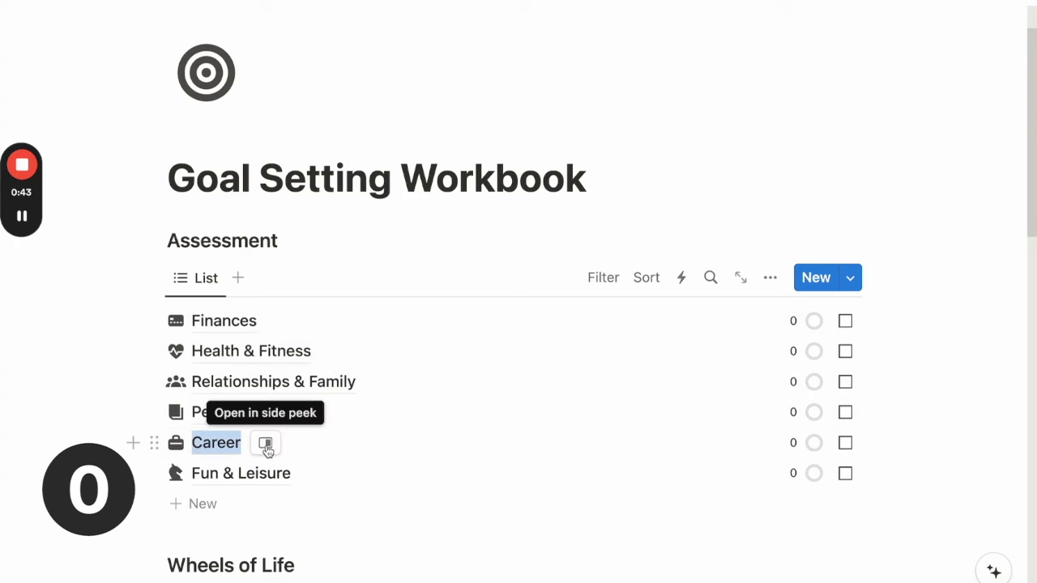
{"action": "type", "text": "School"}
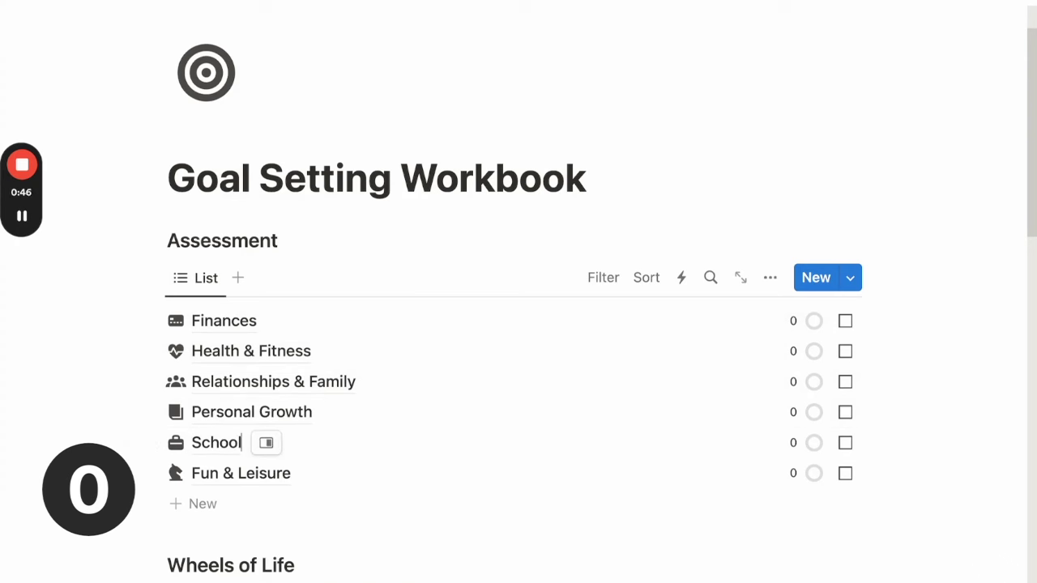
{"action": "key", "text": "ctrl+a"}
{"action": "type", "text": "Business"}
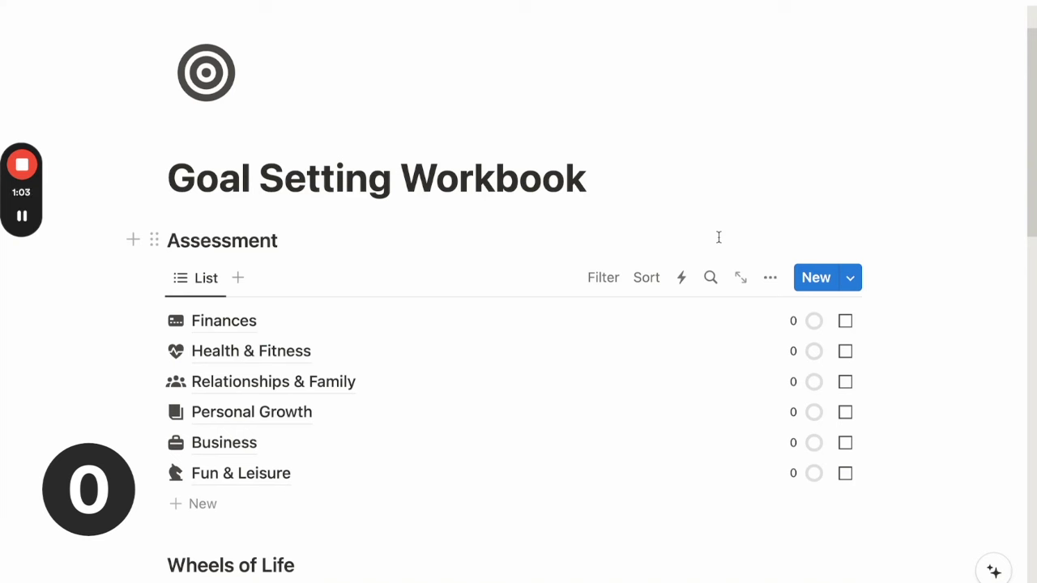
- Replace the Finances assessment score of 0 with 7
{"action": "left_click", "coordinate": [796, 321]}
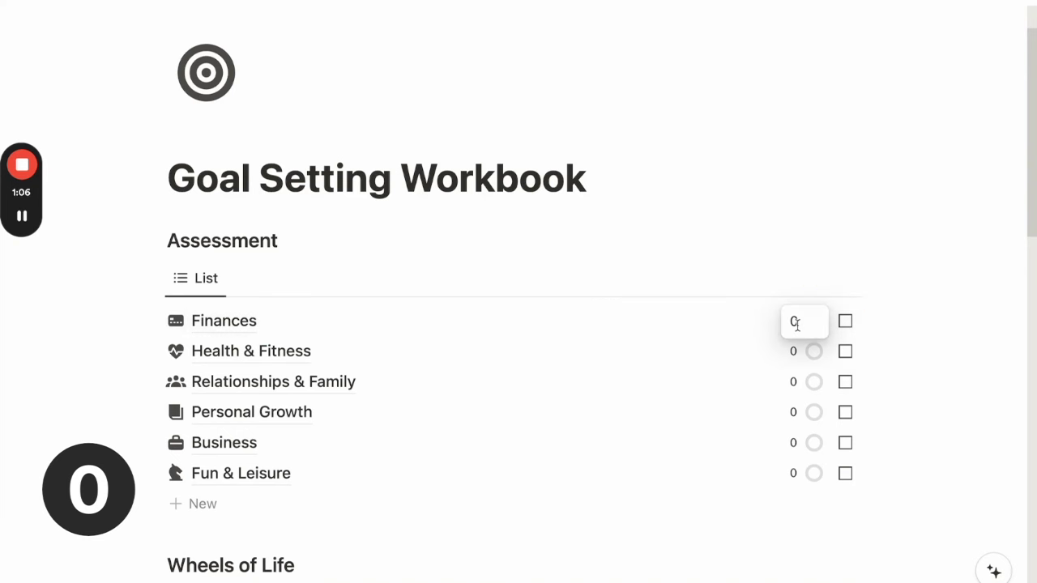
{"action": "key", "text": "BackSpace"}
{"action": "type", "text": "7"}
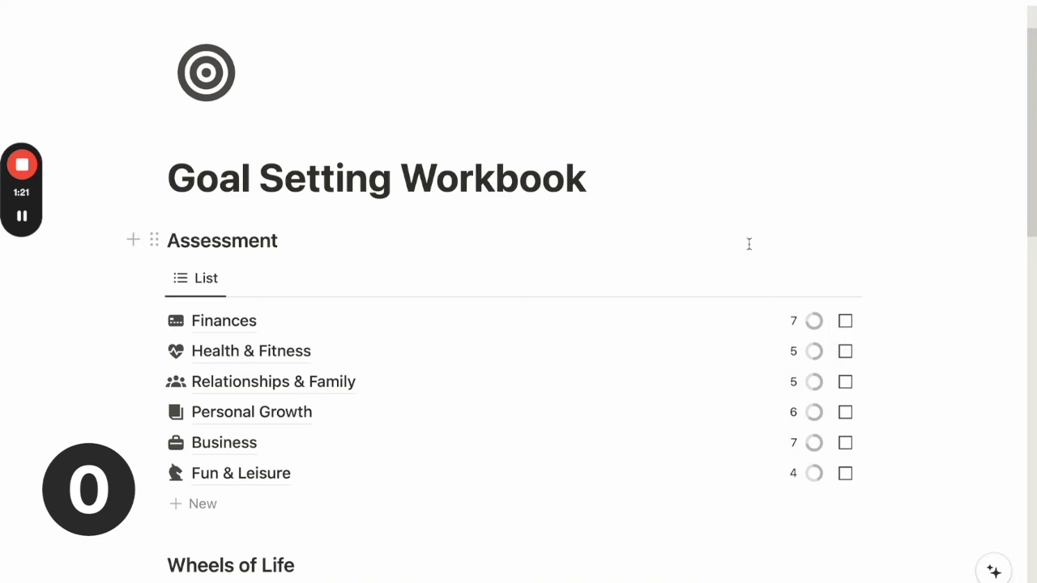
{"action": "scroll", "coordinate": [749, 244], "scroll_direction": "down", "scroll_amount": 5}
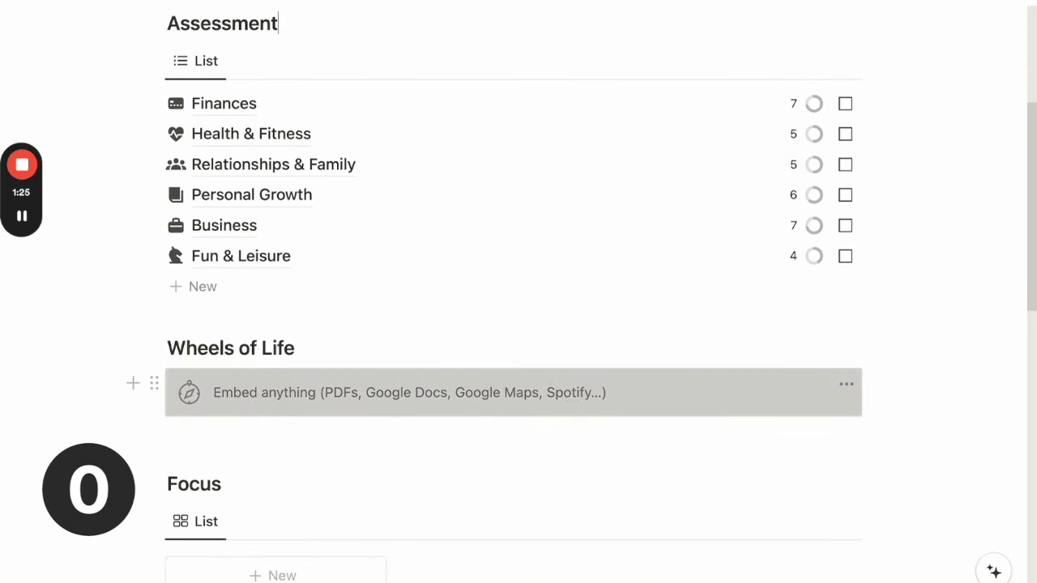
- Embed the life-area radar chart in the Wheels of Life block
{"action": "left_click", "coordinate": [587, 395]}
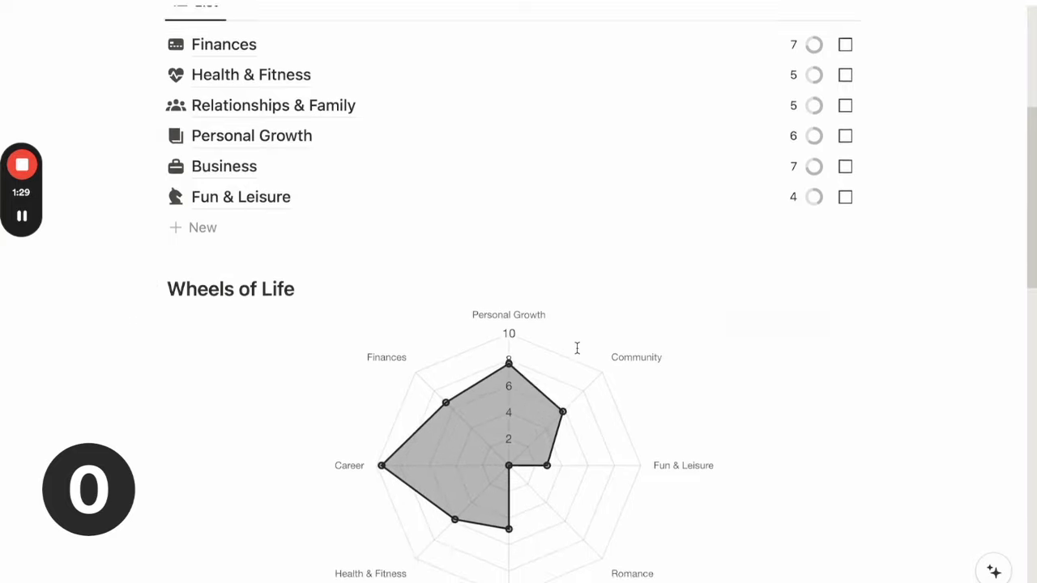
{"action": "scroll", "coordinate": [576, 349], "scroll_direction": "down", "scroll_amount": 2}
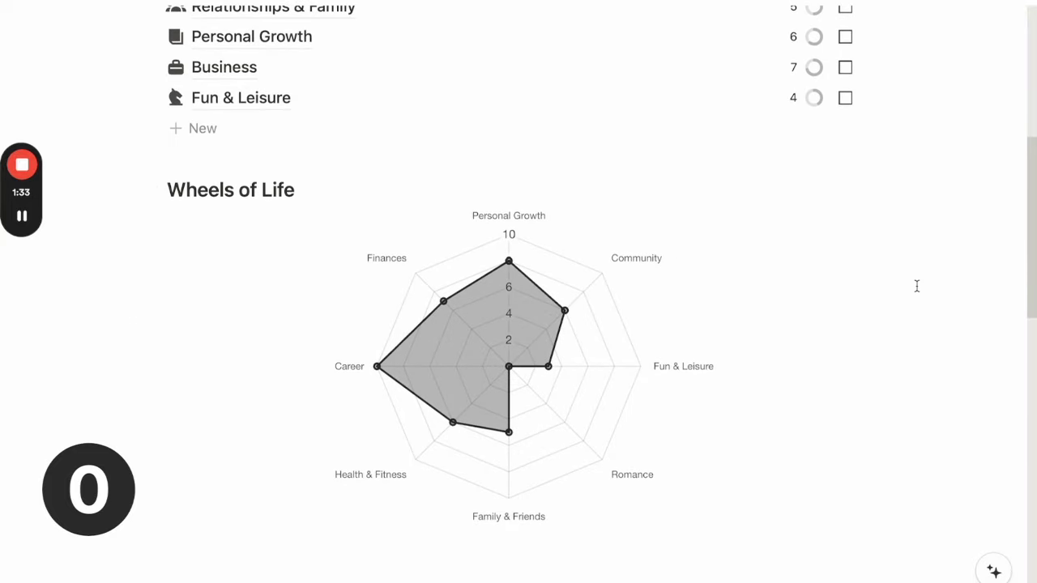
{"action": "scroll", "coordinate": [917, 286], "scroll_direction": "up", "scroll_amount": 1}
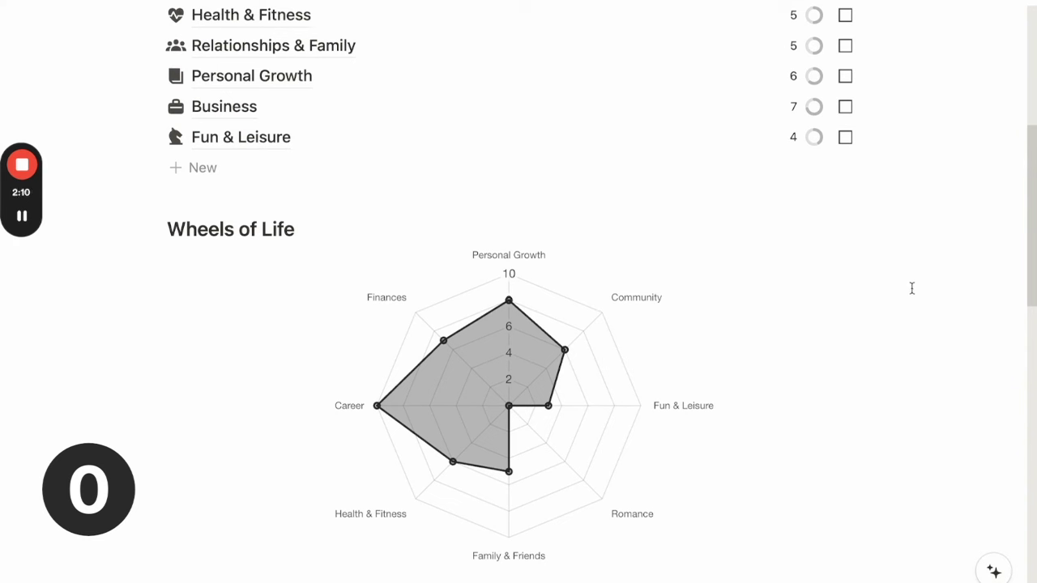
{"action": "scroll", "coordinate": [912, 288], "scroll_direction": "up", "scroll_amount": 5}
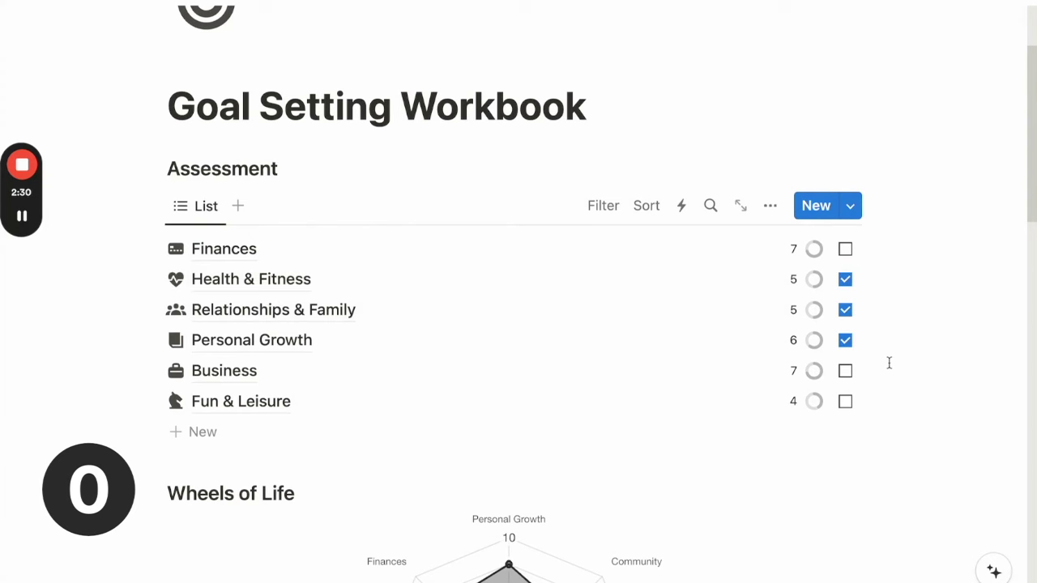
- Scroll down past the Focus section toward the Goals table
{"action": "scroll", "coordinate": [888, 364], "scroll_direction": "down", "scroll_amount": 10}
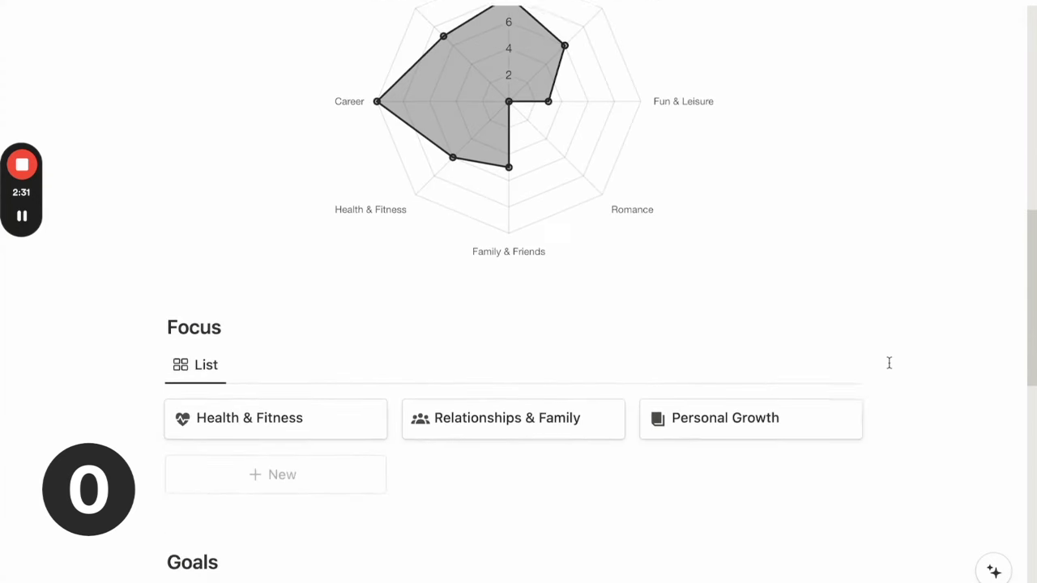
{"action": "scroll", "coordinate": [888, 364], "scroll_direction": "down", "scroll_amount": 3}
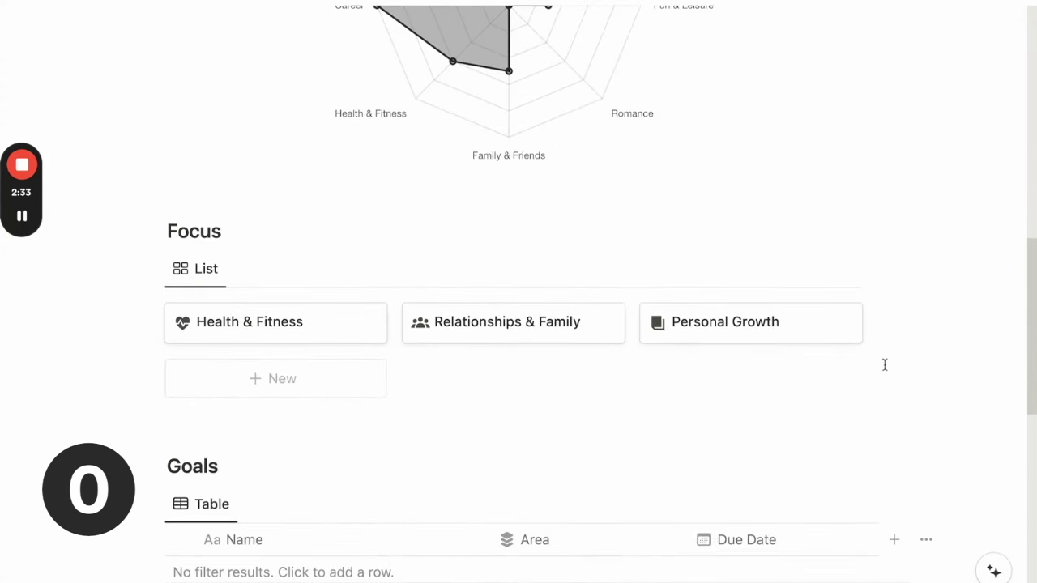
{"action": "scroll", "coordinate": [886, 364], "scroll_direction": "down", "scroll_amount": 3}
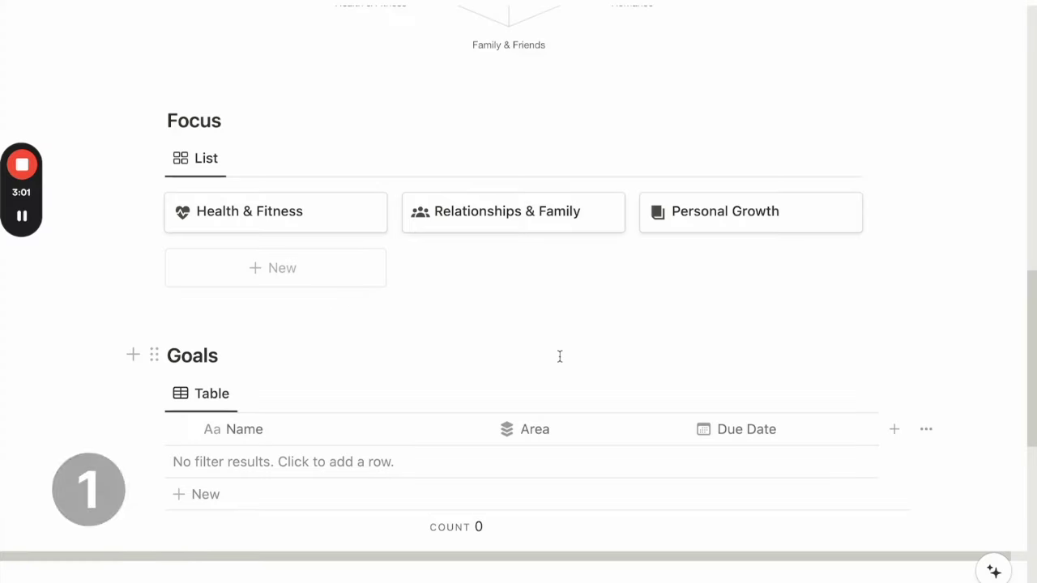
- Add the goal 'Run a half marathon' linked to the Health & Fitness area
{"action": "left_click", "coordinate": [254, 458]}
{"action": "type", "text": "GoalRun"}
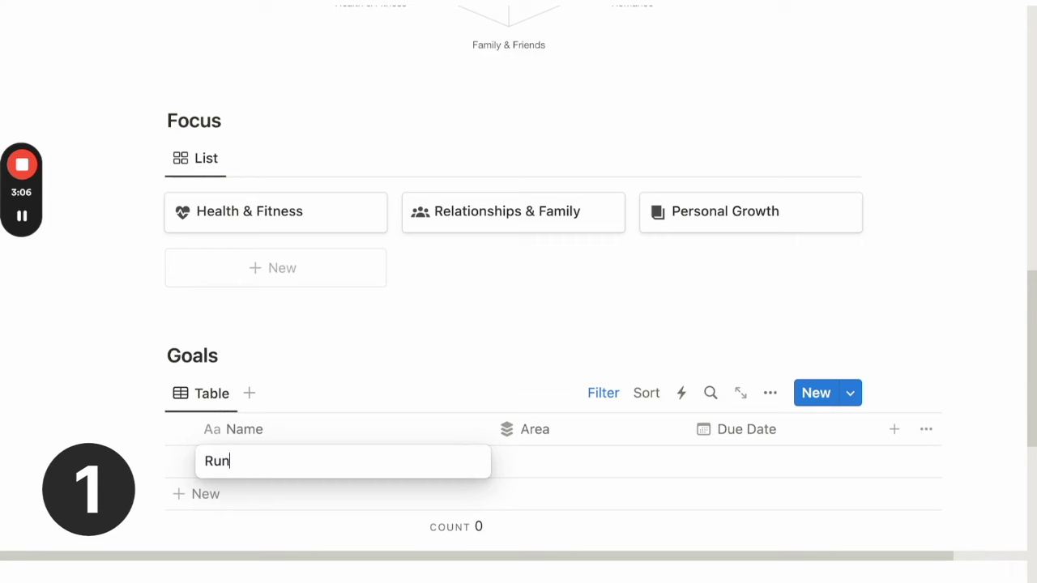
{"action": "type", "text": " a half marathon"}
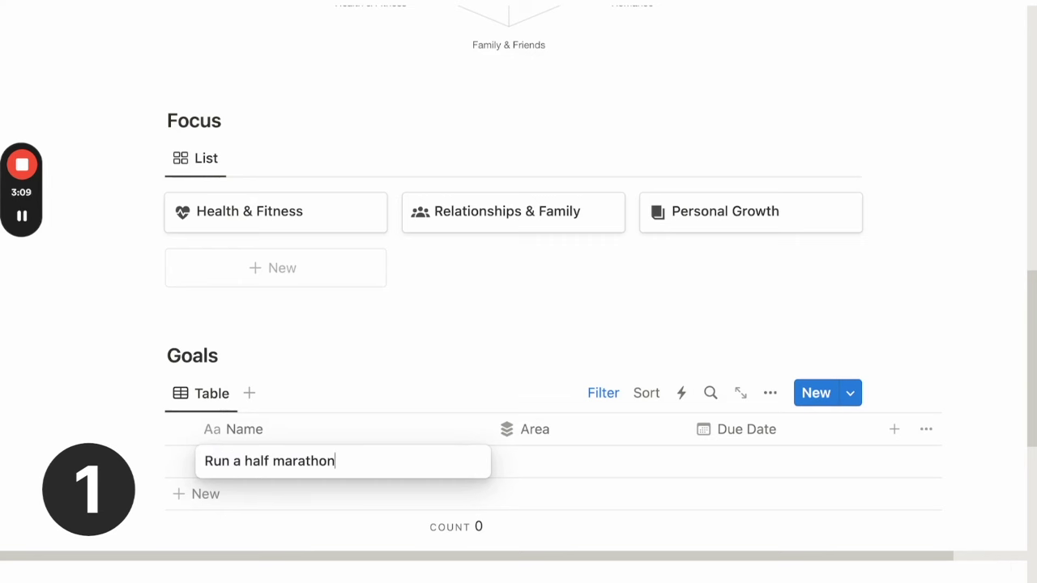
{"action": "left_click", "coordinate": [414, 390]}
{"action": "left_click", "coordinate": [581, 468]}
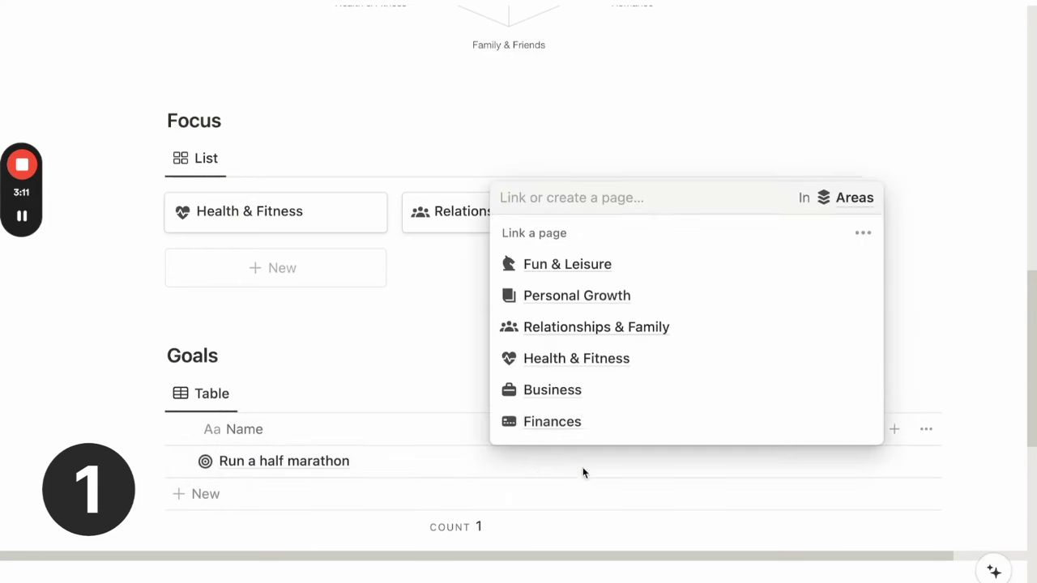
{"action": "left_click", "coordinate": [575, 358]}
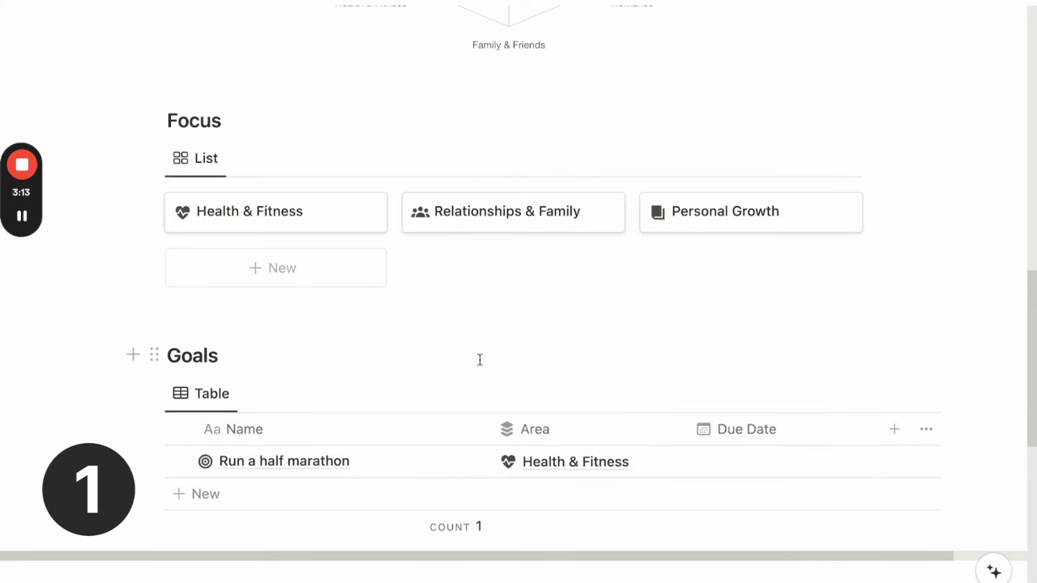
- Set the goal's due date to December 31, 2024
{"action": "left_click", "coordinate": [732, 463]}
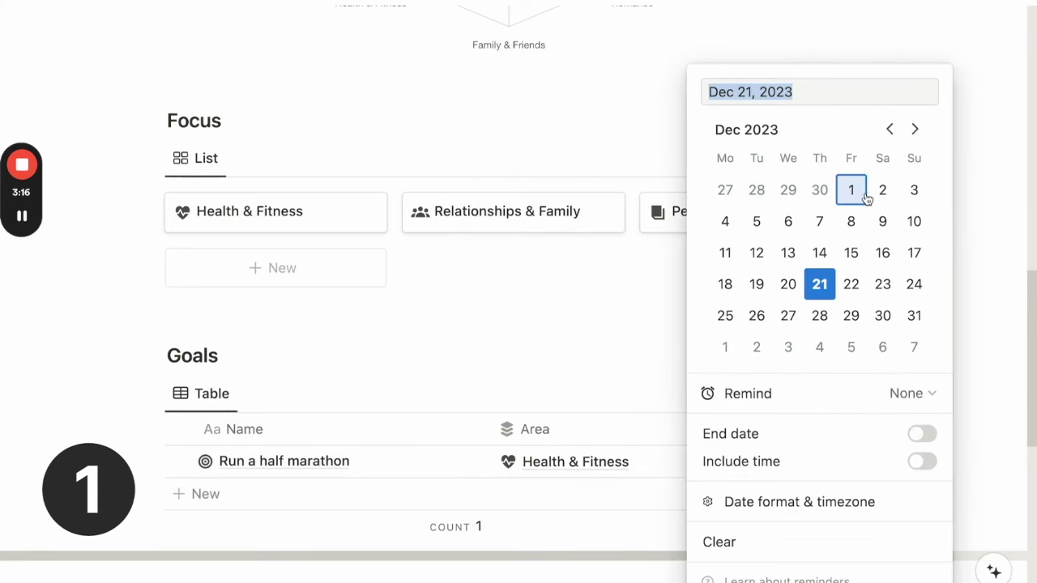
{"action": "double_click", "coordinate": [743, 92]}
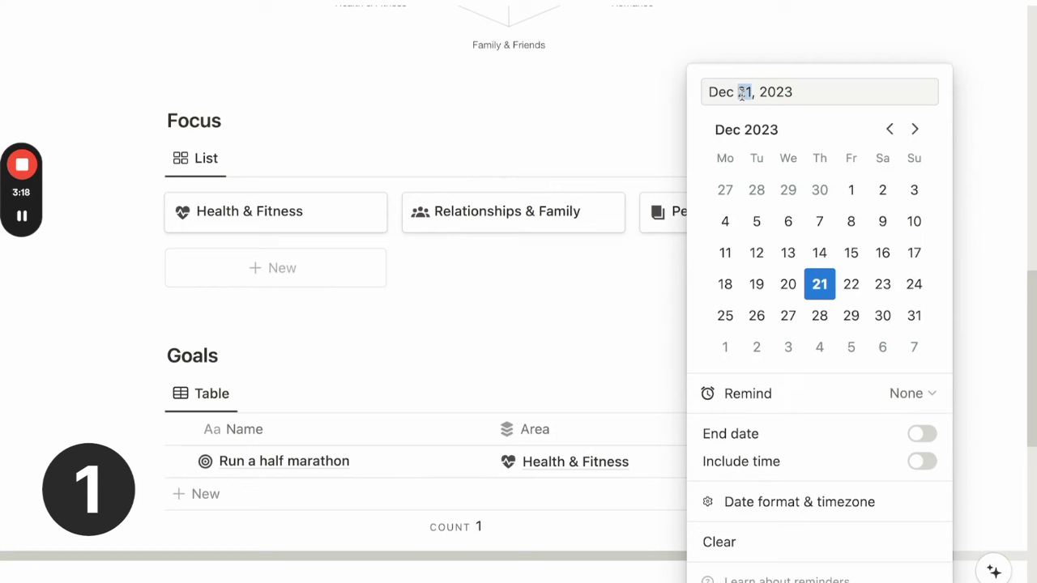
{"action": "type", "text": "31"}
{"action": "left_click", "coordinate": [804, 92]}
{"action": "key", "text": "BackSpace"}
{"action": "type", "text": "4"}
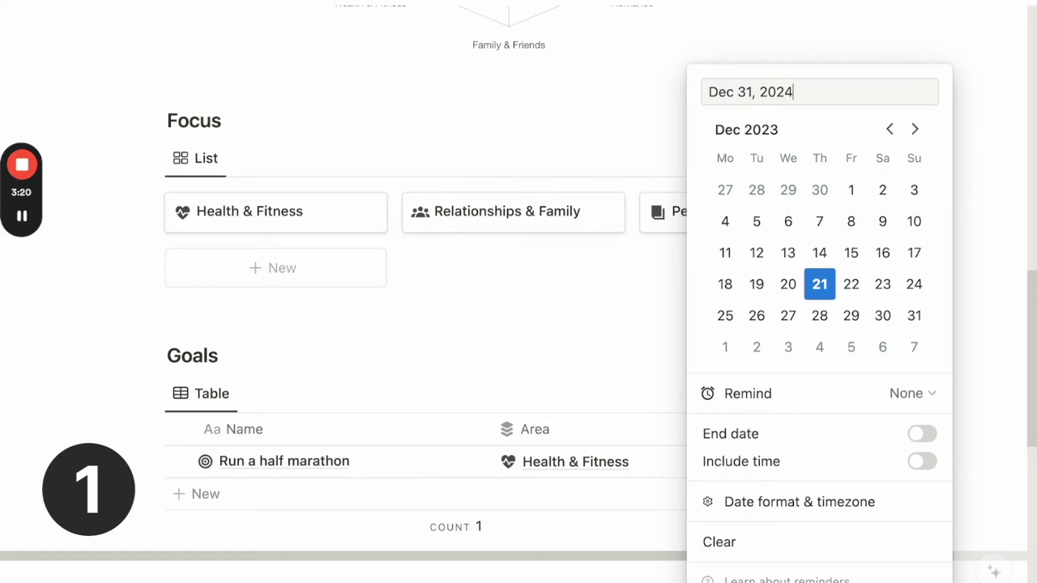
{"action": "key", "text": "Return"}
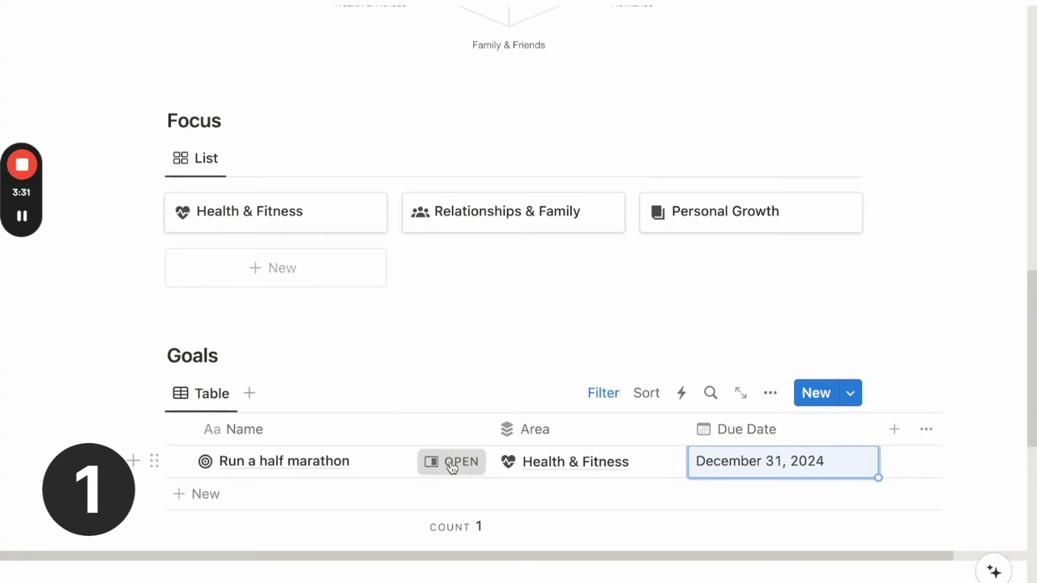
{"action": "left_click", "coordinate": [451, 463]}
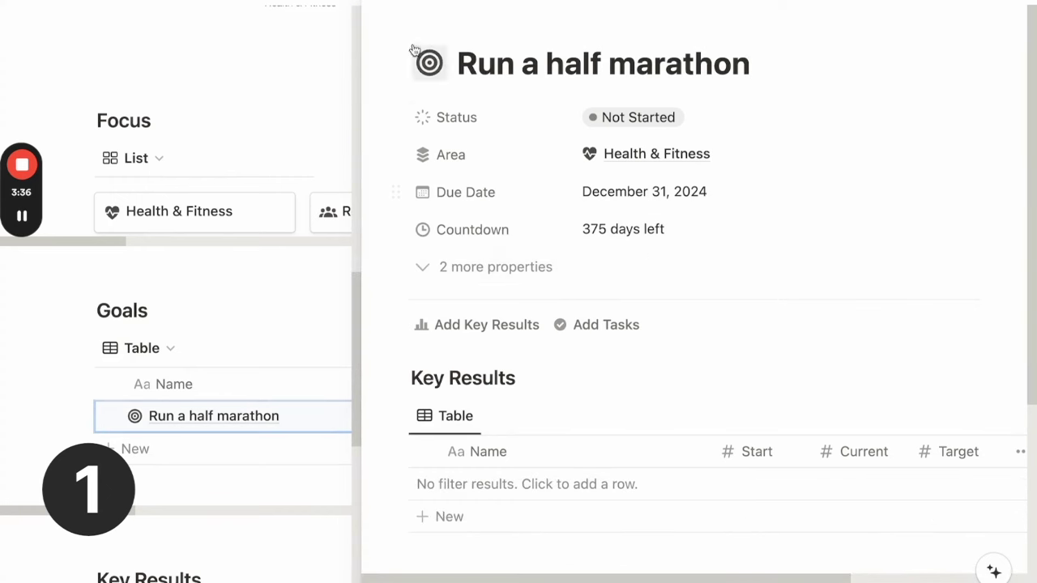
{"action": "key", "text": "Escape"}
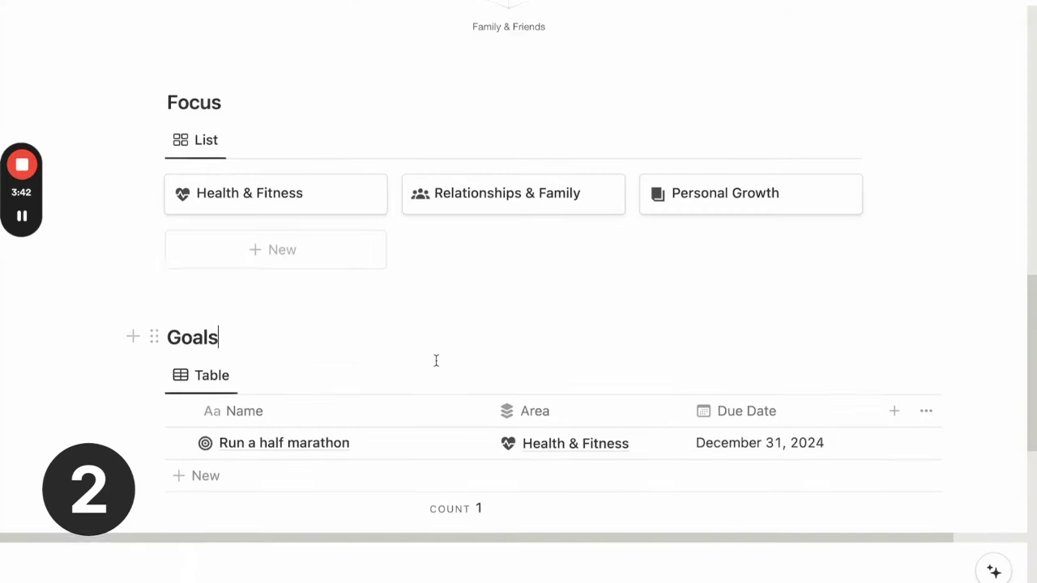
{"action": "scroll", "coordinate": [437, 367], "scroll_direction": "down", "scroll_amount": 4}
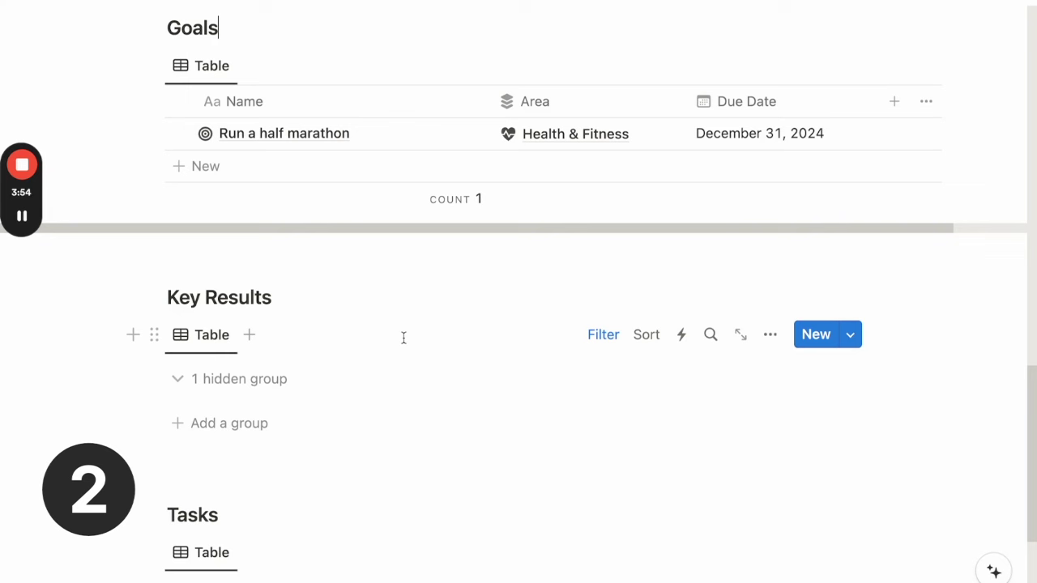
- Add a Key Results group for the Run a half marathon goal
{"action": "left_click", "coordinate": [267, 381]}
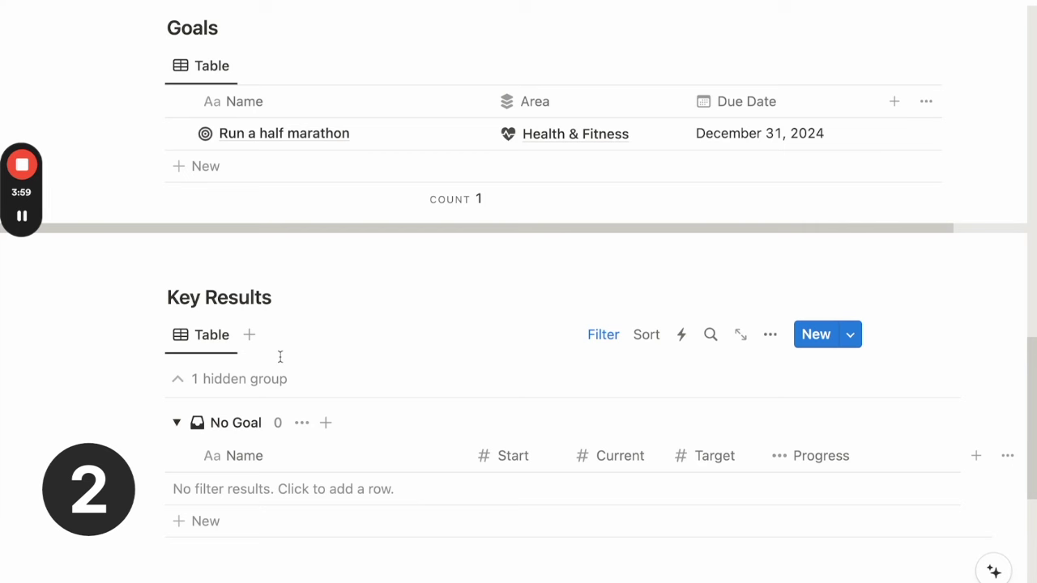
{"action": "left_click", "coordinate": [234, 378]}
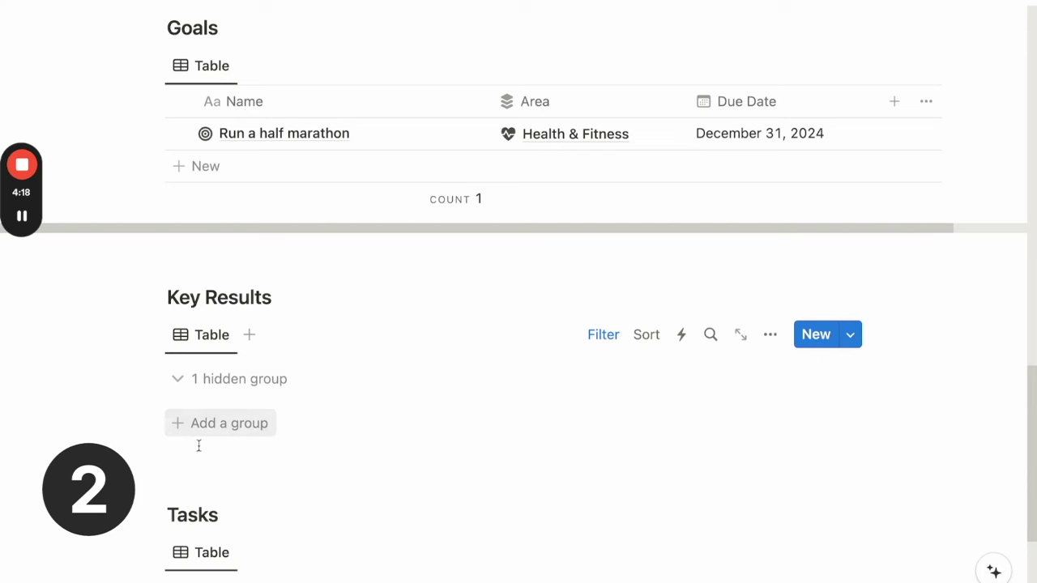
{"action": "left_click", "coordinate": [250, 423]}
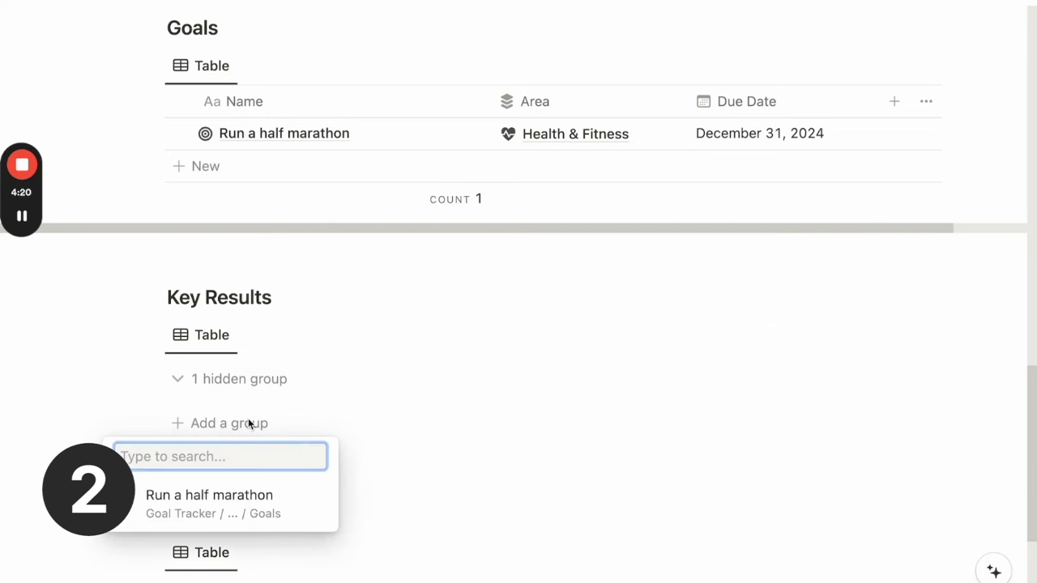
{"action": "left_click", "coordinate": [203, 511]}
{"action": "left_click", "coordinate": [176, 379]}
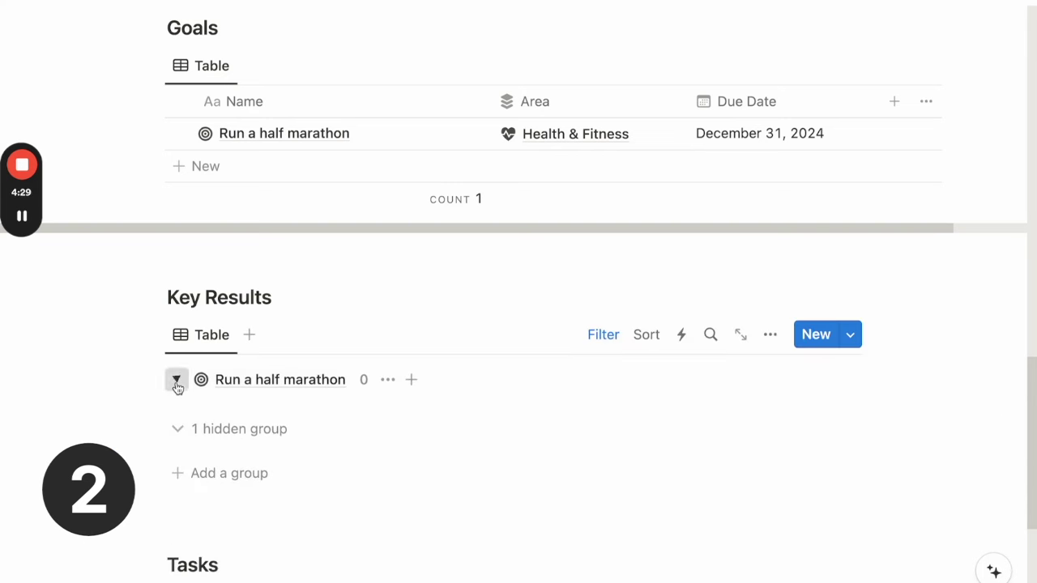
{"action": "left_click", "coordinate": [176, 380]}
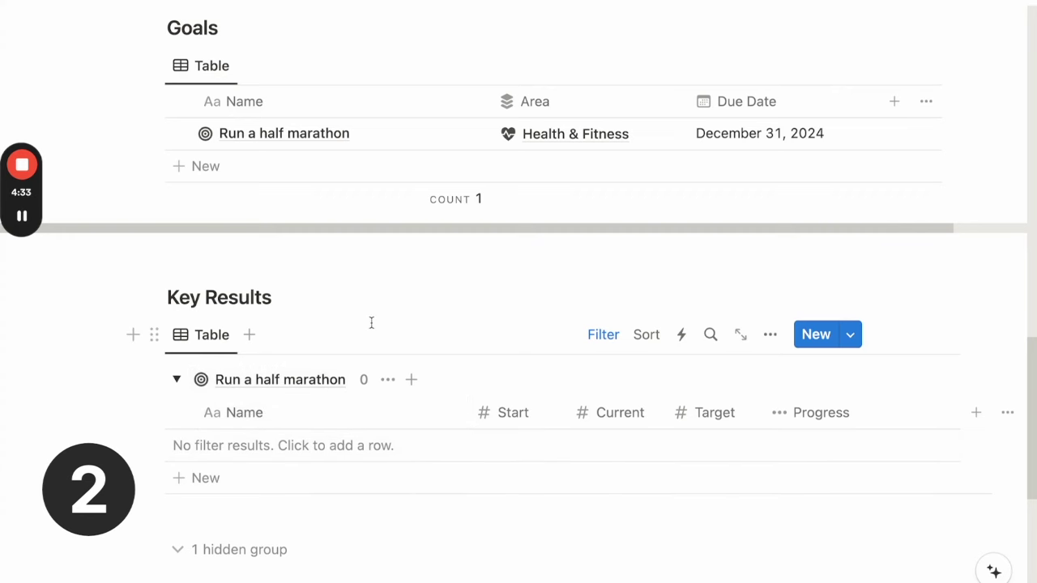
- Add a key result named Max Distance to the group
{"action": "scroll", "coordinate": [356, 341], "scroll_direction": "down", "scroll_amount": 1}
{"action": "left_click", "coordinate": [332, 378]}
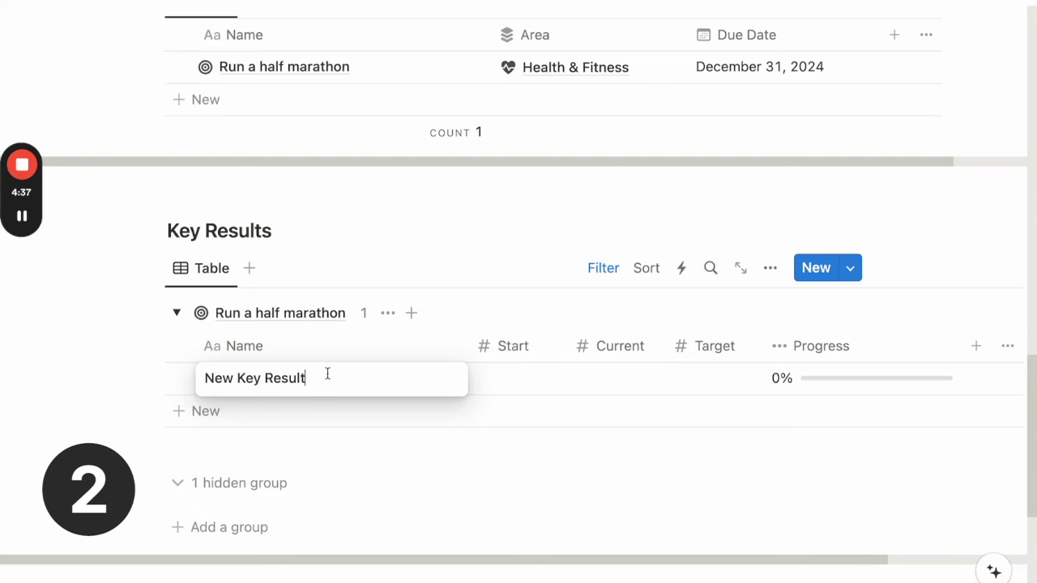
{"action": "key", "text": "ctrl+a"}
{"action": "type", "text": "Max Dis"}
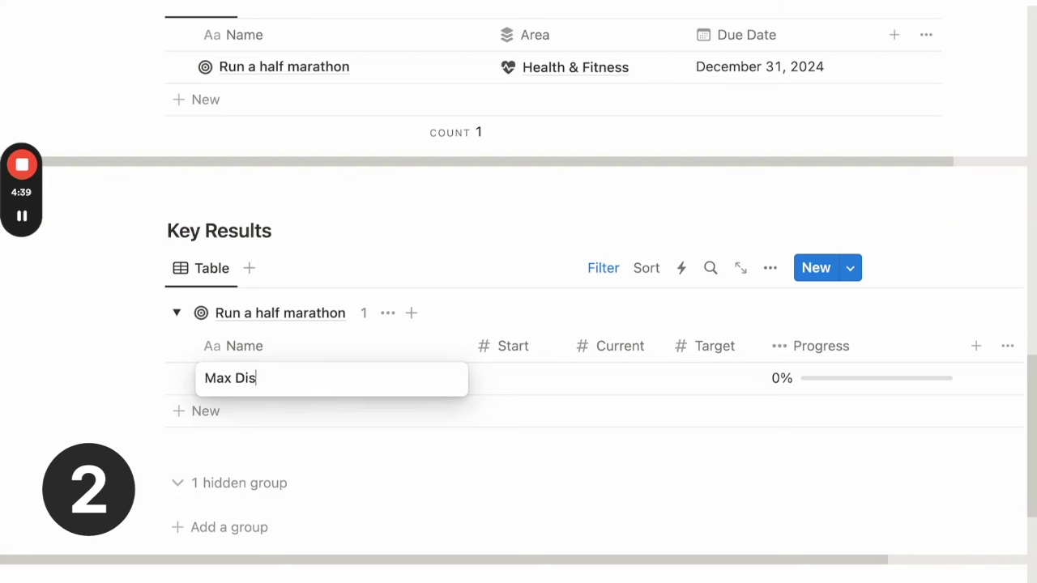
{"action": "type", "text": "tance"}
{"action": "key", "text": "Return"}
{"action": "left_click", "coordinate": [494, 245]}
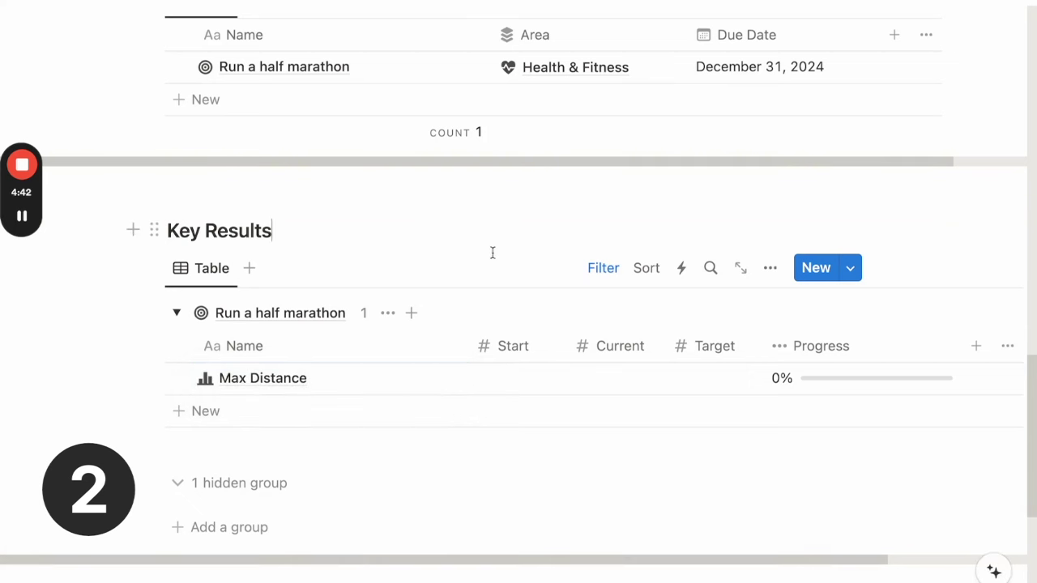
- Give Max Distance a target of 21, start of 9 and current of 9
{"action": "left_click", "coordinate": [717, 378]}
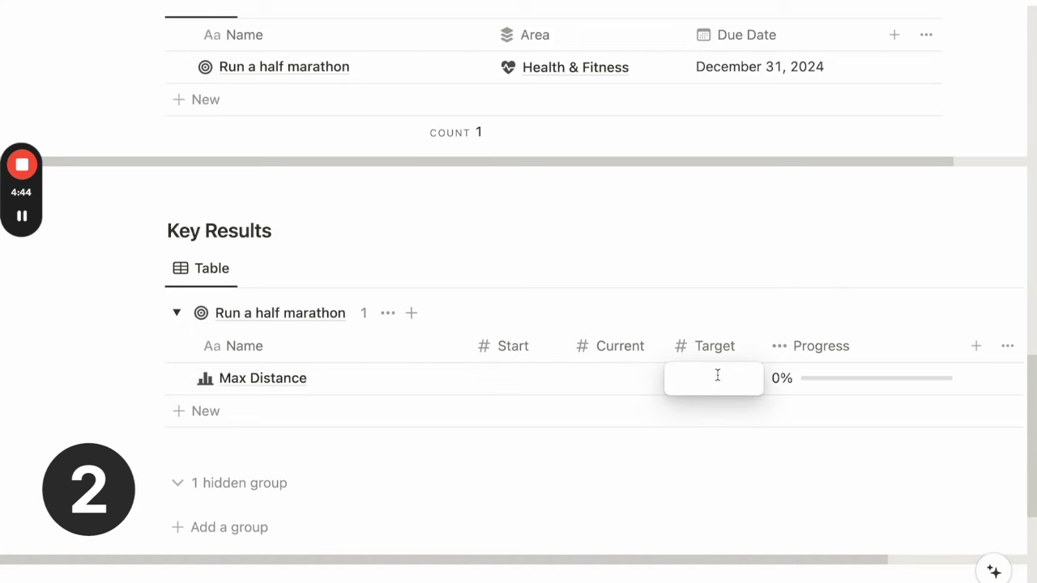
{"action": "type", "text": "21"}
{"action": "key", "text": "Return"}
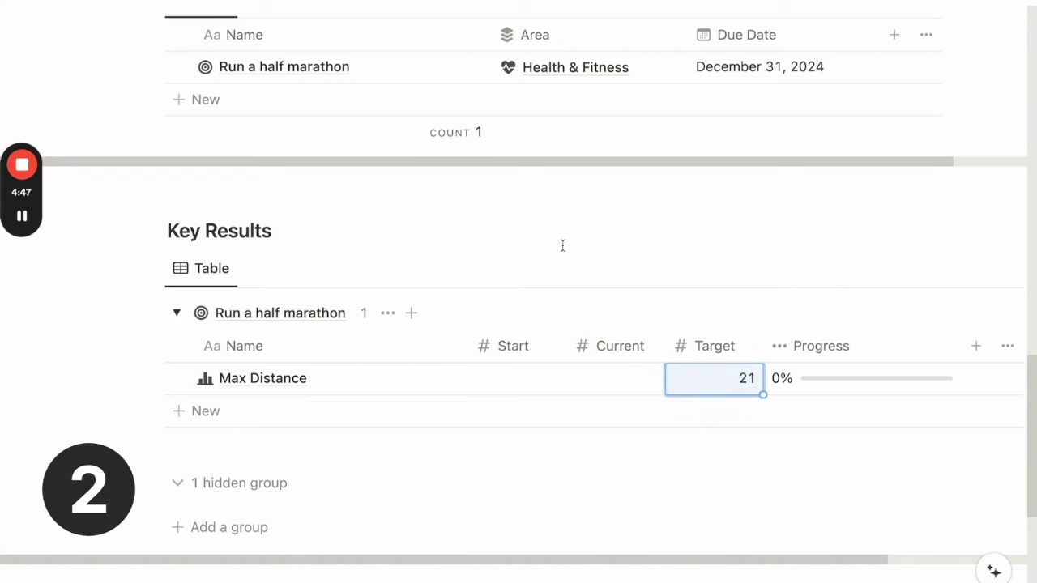
{"action": "left_click", "coordinate": [504, 381]}
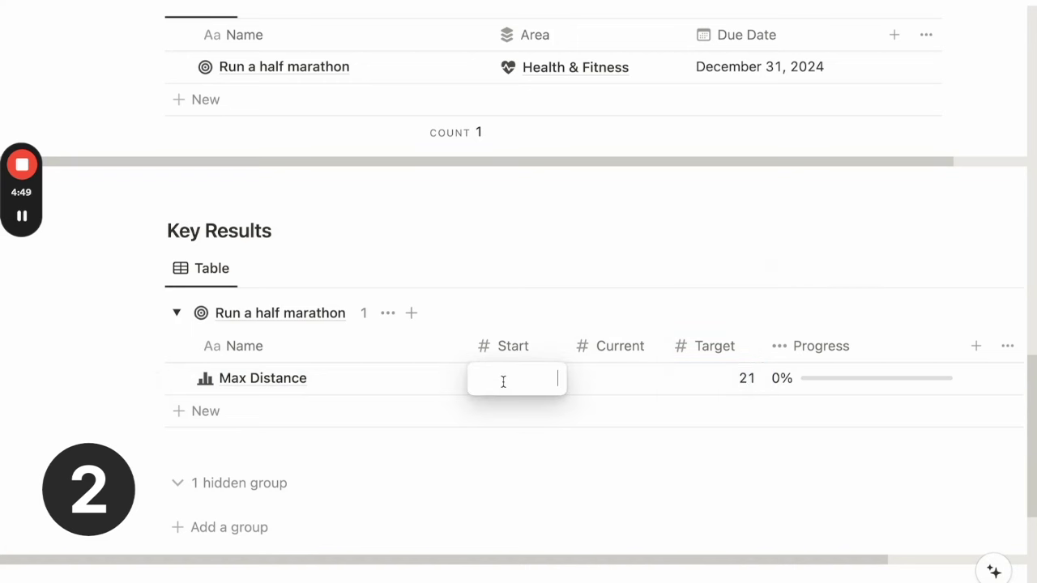
{"action": "type", "text": "9"}
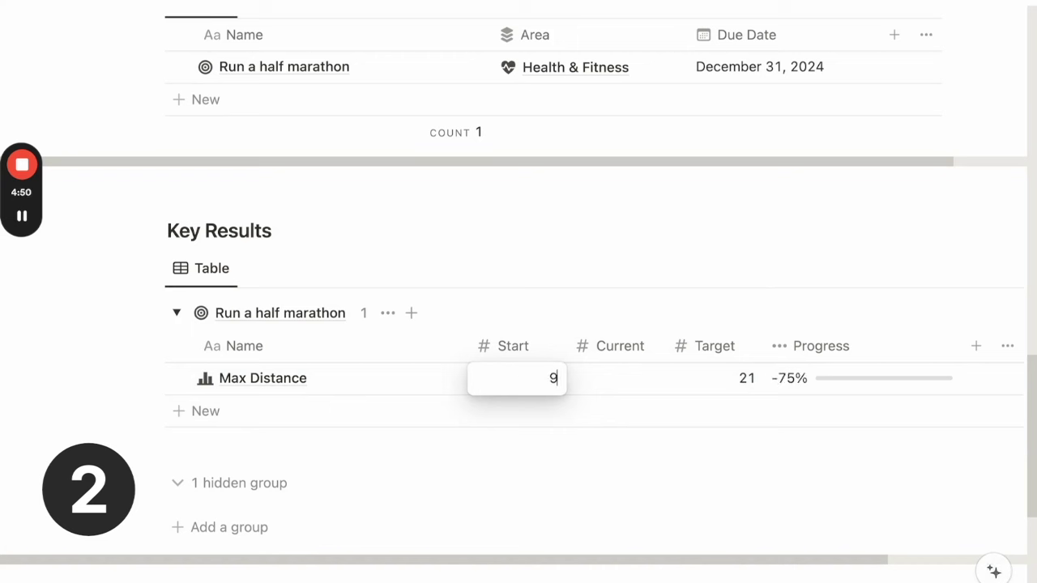
{"action": "key", "text": "Return"}
{"action": "left_click", "coordinate": [613, 383]}
{"action": "type", "text": "9"}
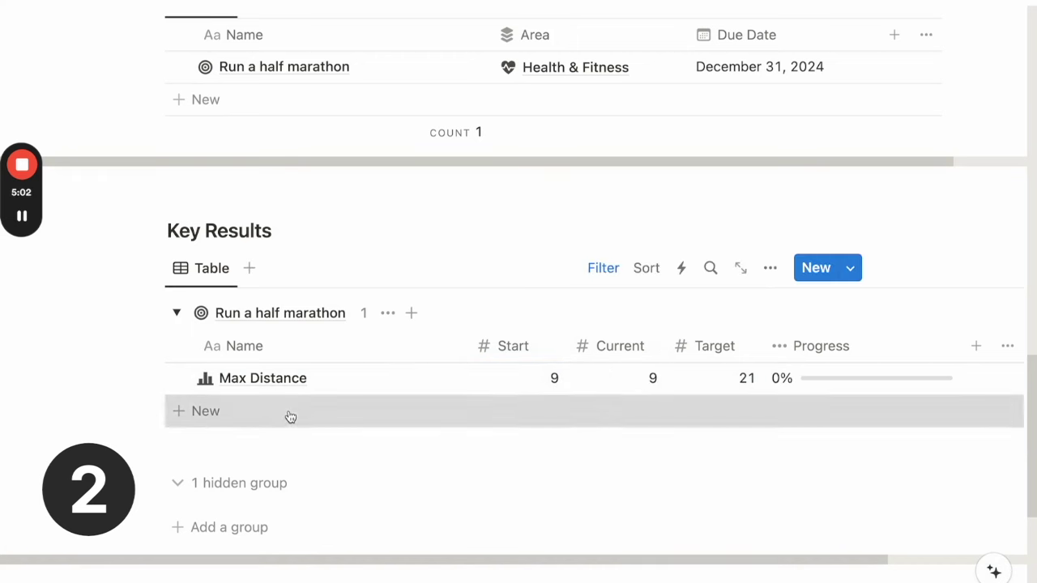
- Add key result 10km Run Time with target 50, start 60, current 60
{"action": "left_click", "coordinate": [289, 413]}
{"action": "type", "text": "10km Run Time"}
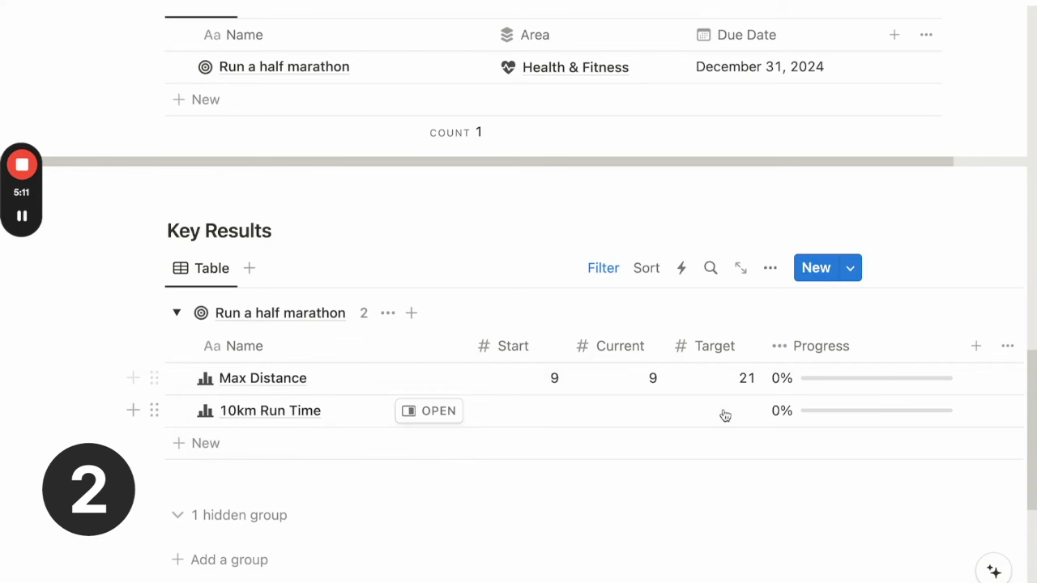
{"action": "left_click", "coordinate": [728, 413]}
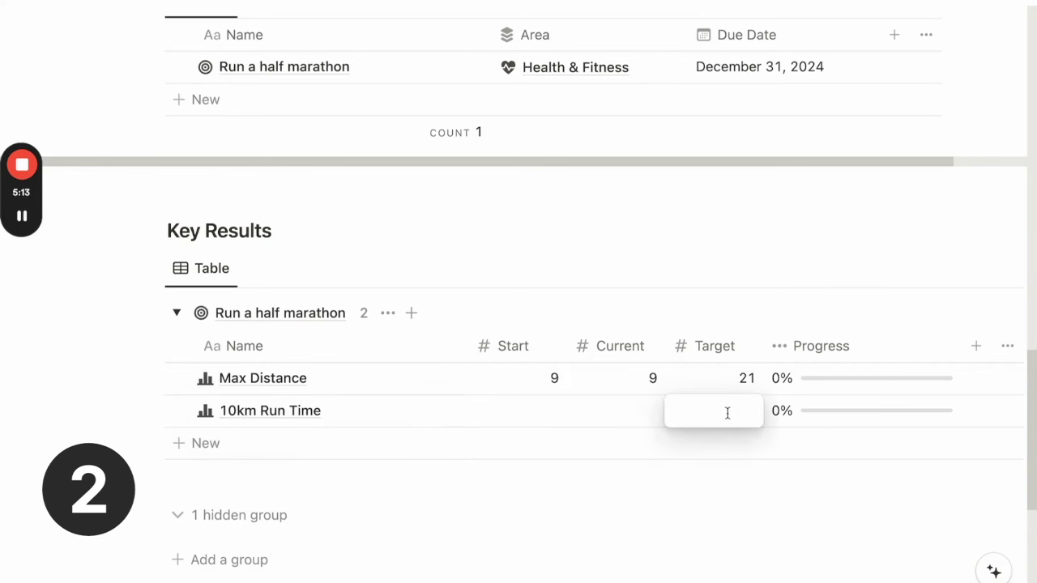
{"action": "type", "text": "50"}
{"action": "left_click", "coordinate": [519, 414]}
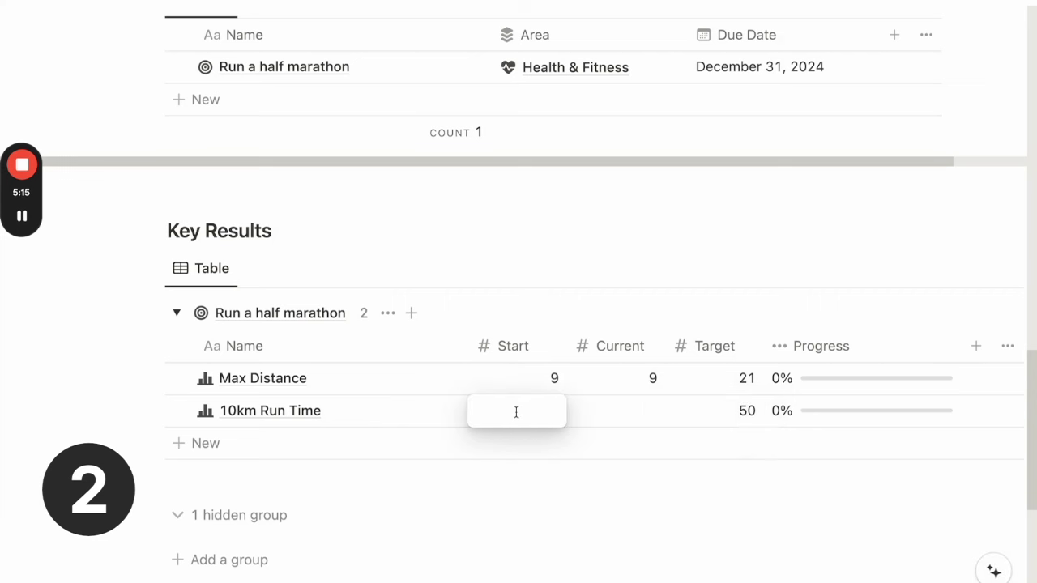
{"action": "type", "text": "60"}
{"action": "left_click", "coordinate": [627, 416]}
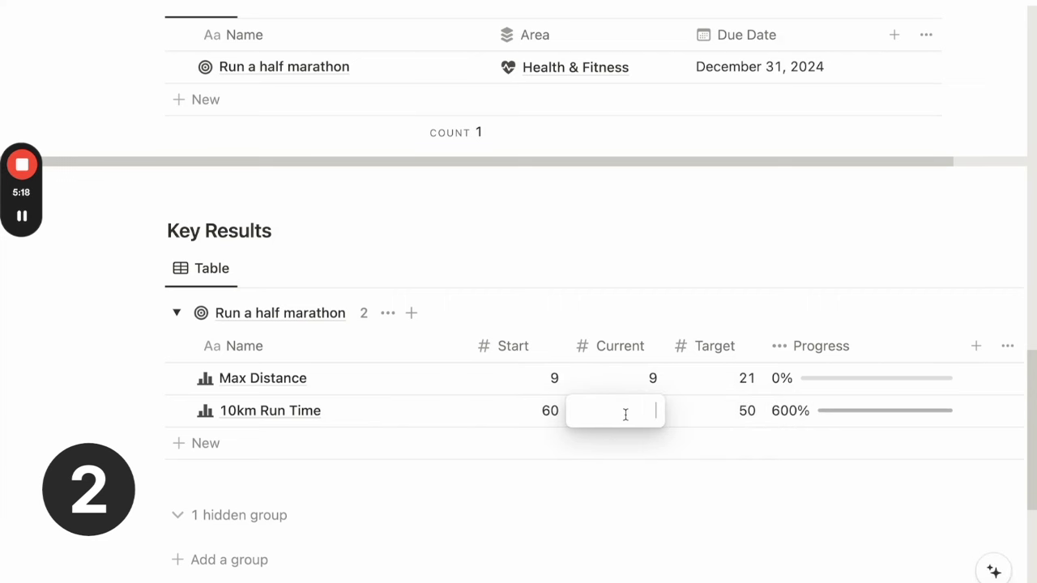
{"action": "type", "text": "60"}
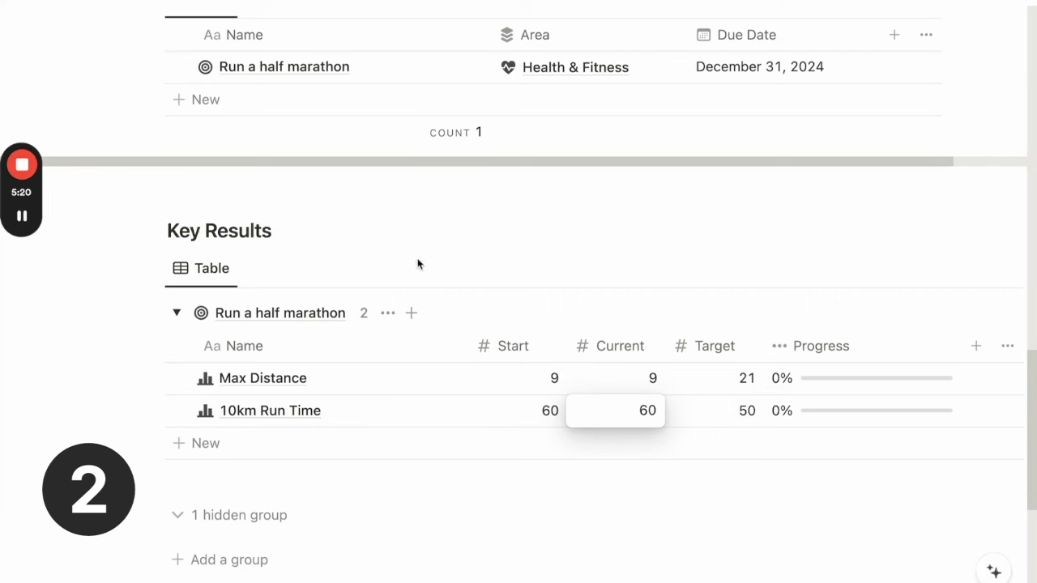
{"action": "left_click", "coordinate": [400, 241]}
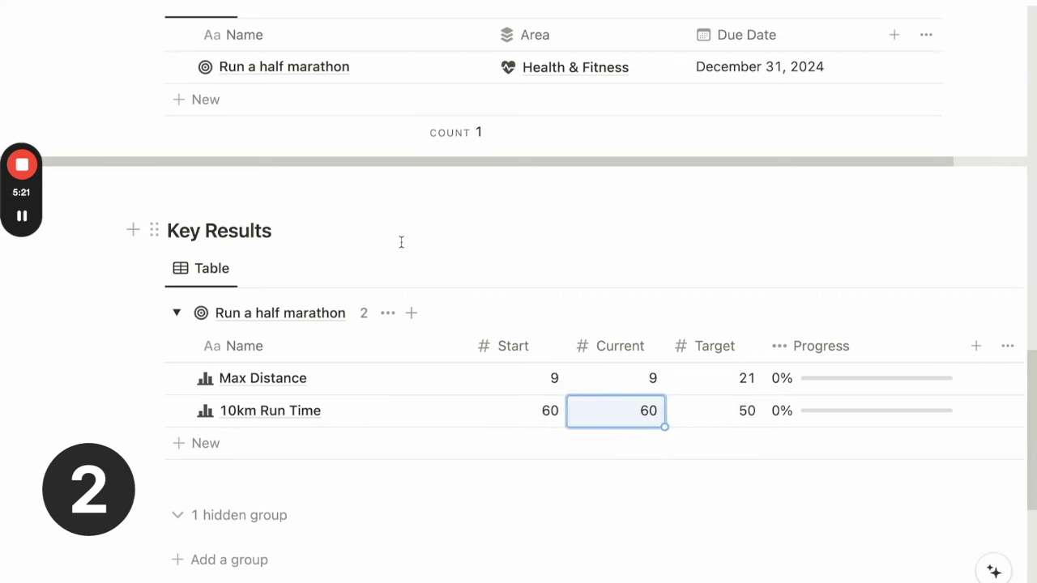
- Update Max Distance's current value to 10
{"action": "left_click", "coordinate": [631, 389]}
{"action": "type", "text": "10"}
{"action": "left_click", "coordinate": [631, 279]}
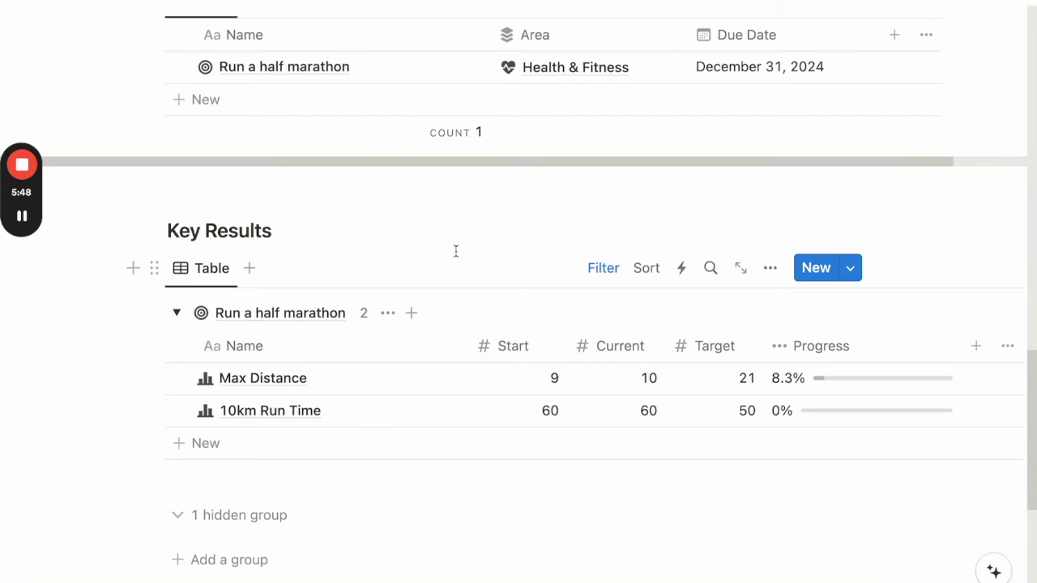
- Add a Tasks group for the Run a half marathon goal
{"action": "scroll", "coordinate": [456, 251], "scroll_direction": "down", "scroll_amount": 4}
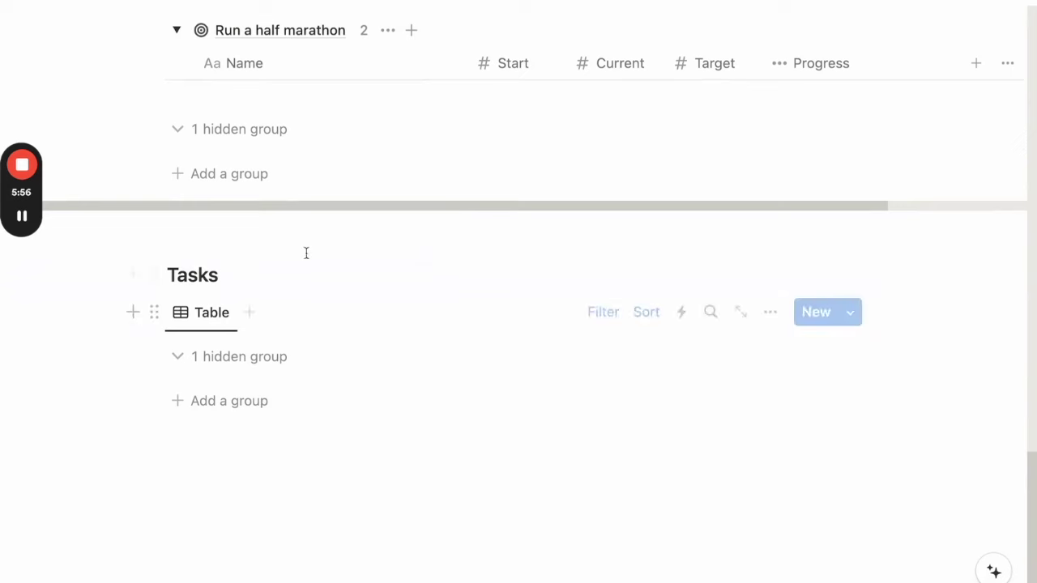
{"action": "left_click", "coordinate": [238, 411]}
{"action": "left_click", "coordinate": [204, 487]}
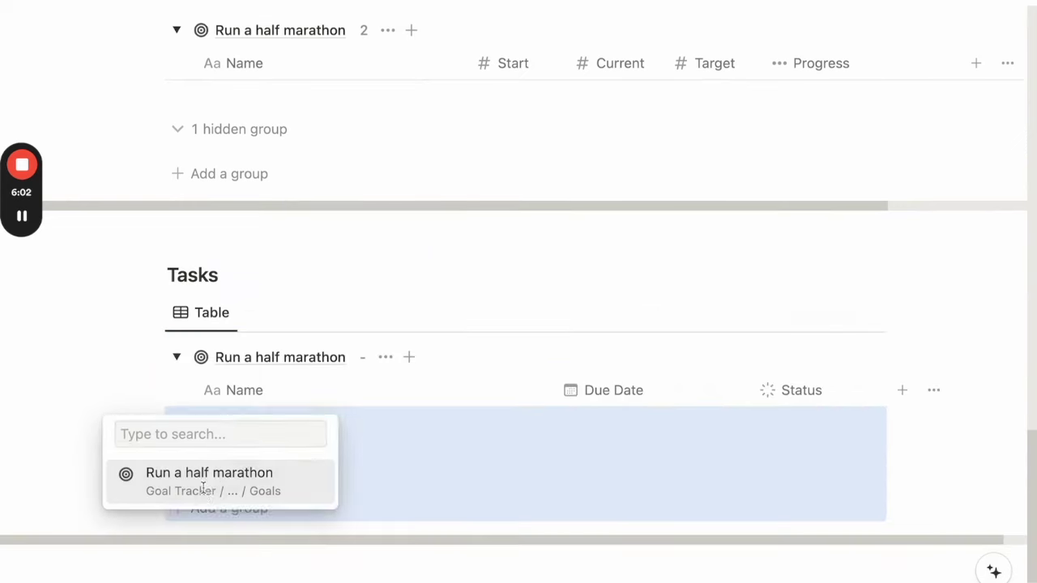
{"action": "left_click", "coordinate": [306, 279]}
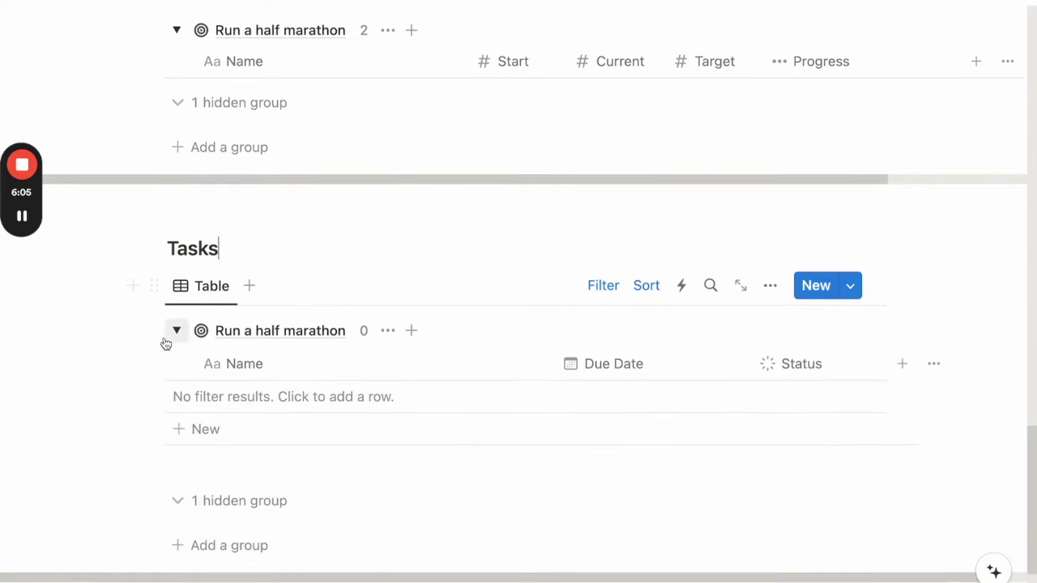
{"action": "left_click", "coordinate": [168, 341]}
{"action": "left_click", "coordinate": [170, 340]}
- Add tasks Sign up for a marathon, Planning a running schedule and Joining a running club
{"action": "left_click", "coordinate": [284, 398]}
{"action": "key", "text": "BackSpace"}
{"action": "key", "text": "BackSpace"}
{"action": "key", "text": "BackSpace"}
{"action": "key", "text": "BackSpace"}
{"action": "key", "text": "BackSpace"}
{"action": "key", "text": "BackSpace"}
{"action": "key", "text": "BackSpace"}
{"action": "key", "text": "BackSpace"}
{"action": "type", "text": "Sign up for a marathon"}
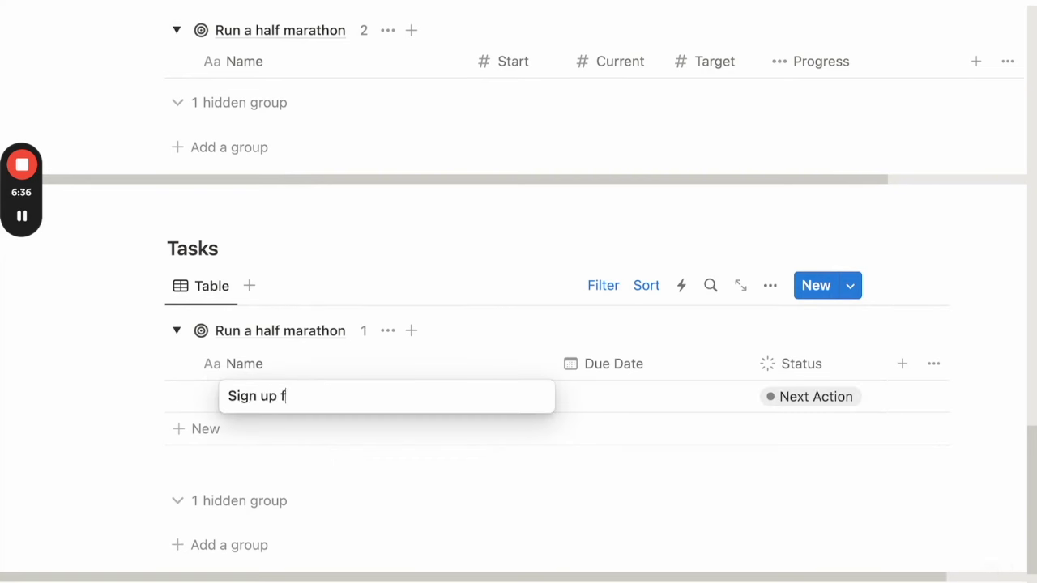
{"action": "left_click", "coordinate": [327, 259]}
{"action": "left_click", "coordinate": [205, 428]}
{"action": "key", "text": "BackSpace"}
{"action": "key", "text": "BackSpace"}
{"action": "key", "text": "BackSpace"}
{"action": "key", "text": "BackSpace"}
{"action": "key", "text": "BackSpace"}
{"action": "key", "text": "BackSpace"}
{"action": "key", "text": "BackSpace"}
{"action": "key", "text": "BackSpace"}
{"action": "type", "text": "Planning a running sch"}
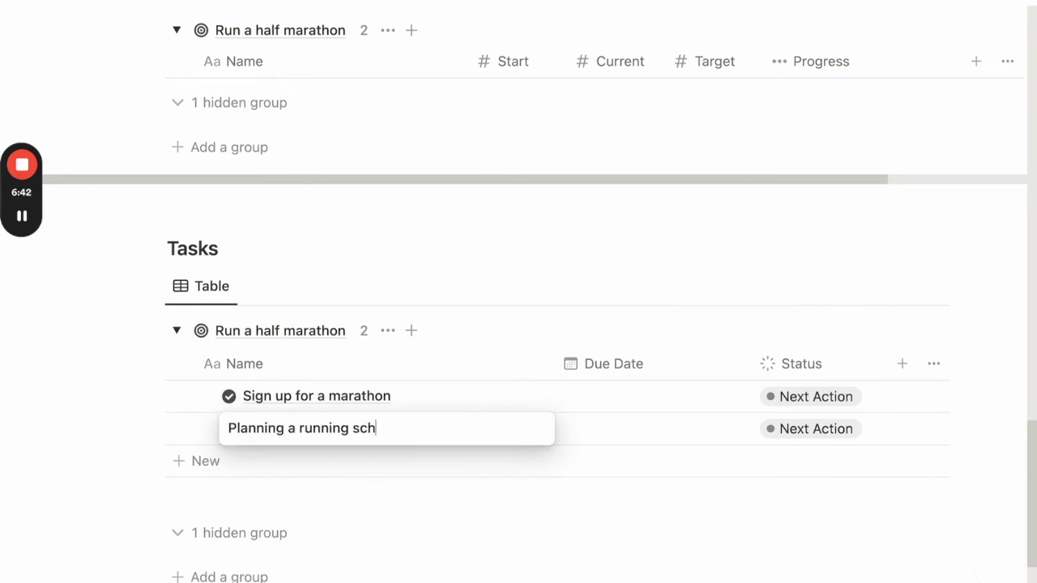
{"action": "type", "text": "edule"}
{"action": "left_click", "coordinate": [307, 254]}
{"action": "left_click", "coordinate": [268, 472]}
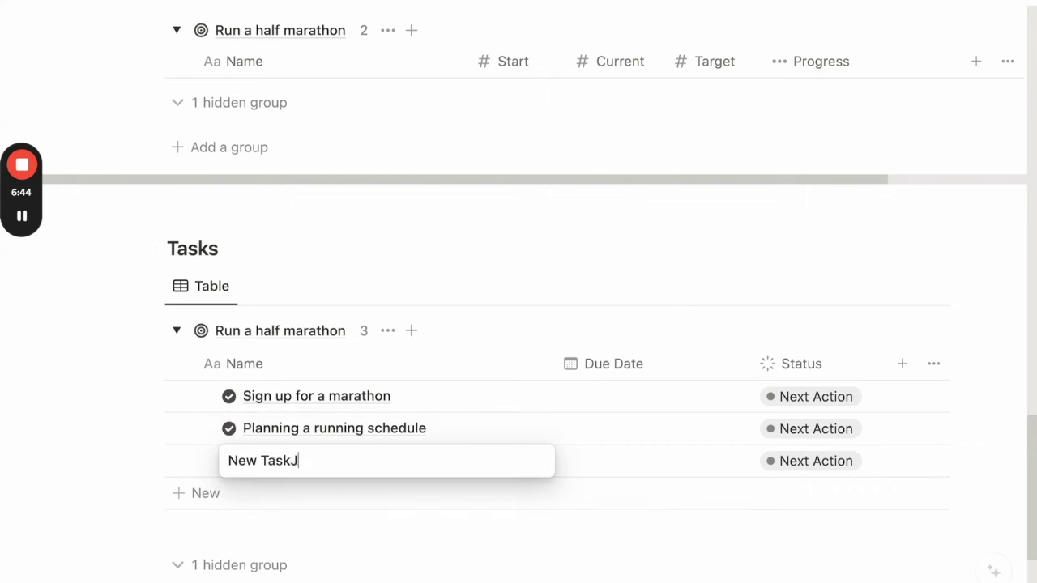
{"action": "key", "text": "BackSpace"}
{"action": "key", "text": "BackSpace"}
{"action": "key", "text": "BackSpace"}
{"action": "key", "text": "BackSpace"}
{"action": "key", "text": "BackSpace"}
{"action": "key", "text": "BackSpace"}
{"action": "key", "text": "BackSpace"}
{"action": "key", "text": "BackSpace"}
{"action": "type", "text": "Joining a running"}
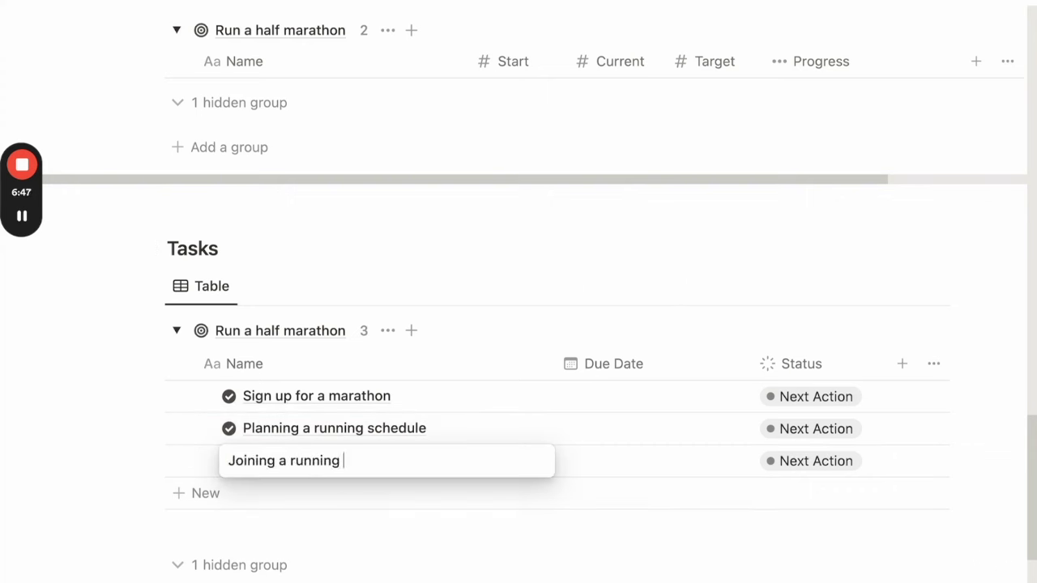
{"action": "type", "text": "club"}
{"action": "left_click", "coordinate": [503, 259]}
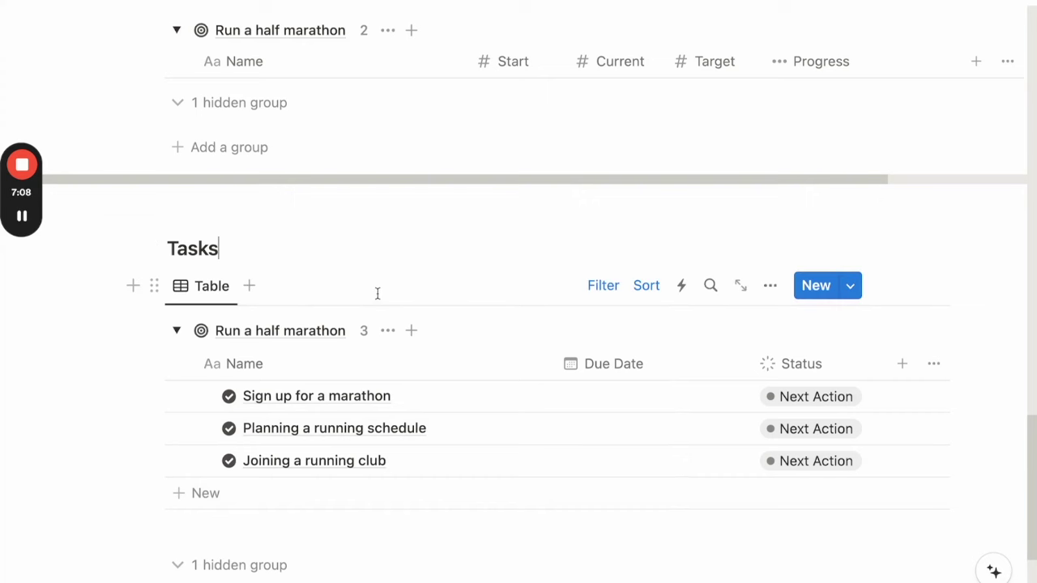
- Open the Run a half marathon goal in side peek and review its contents
{"action": "left_click", "coordinate": [283, 330]}
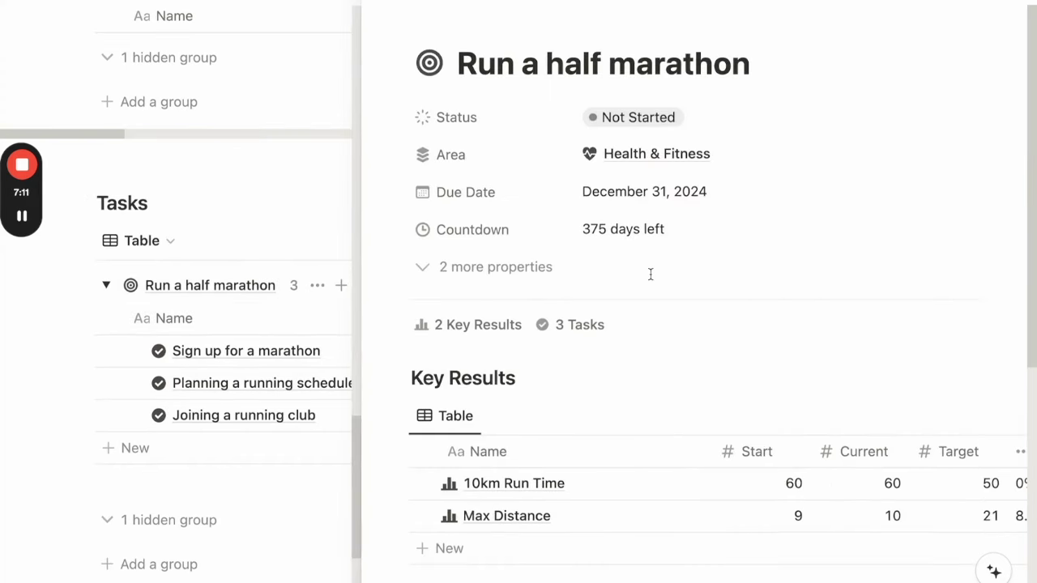
{"action": "scroll", "coordinate": [652, 280], "scroll_direction": "down", "scroll_amount": 3}
{"action": "scroll", "coordinate": [652, 279], "scroll_direction": "down", "scroll_amount": 3}
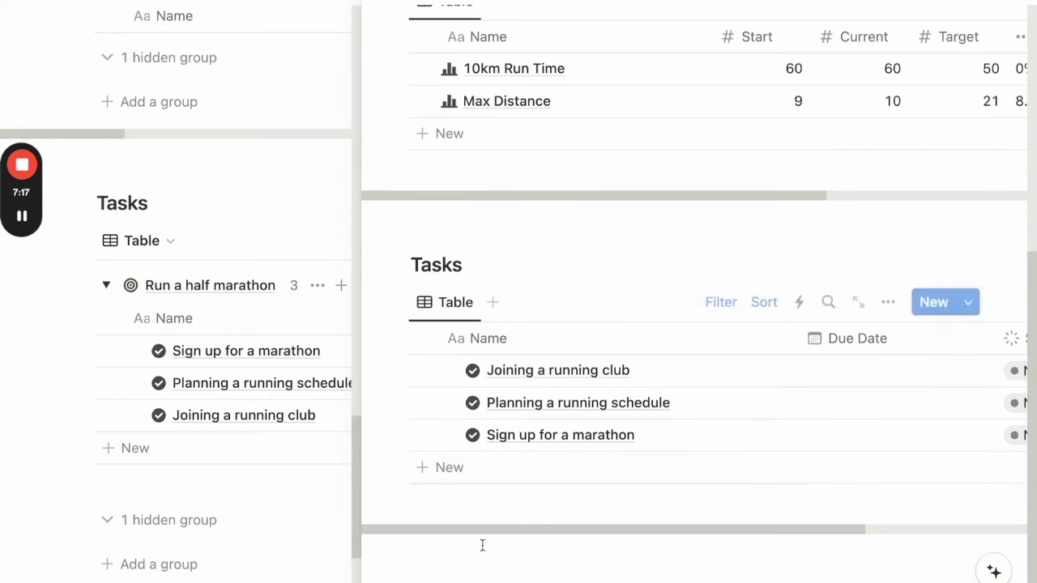
{"action": "scroll", "coordinate": [481, 546], "scroll_direction": "up", "scroll_amount": 6}
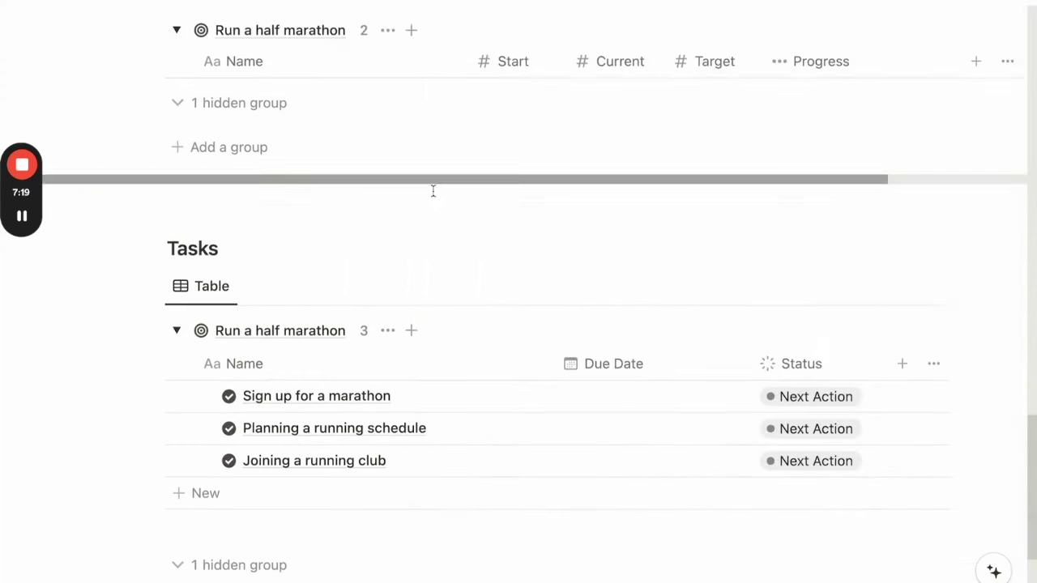
{"action": "scroll", "coordinate": [308, 507], "scroll_direction": "up", "scroll_amount": 6}
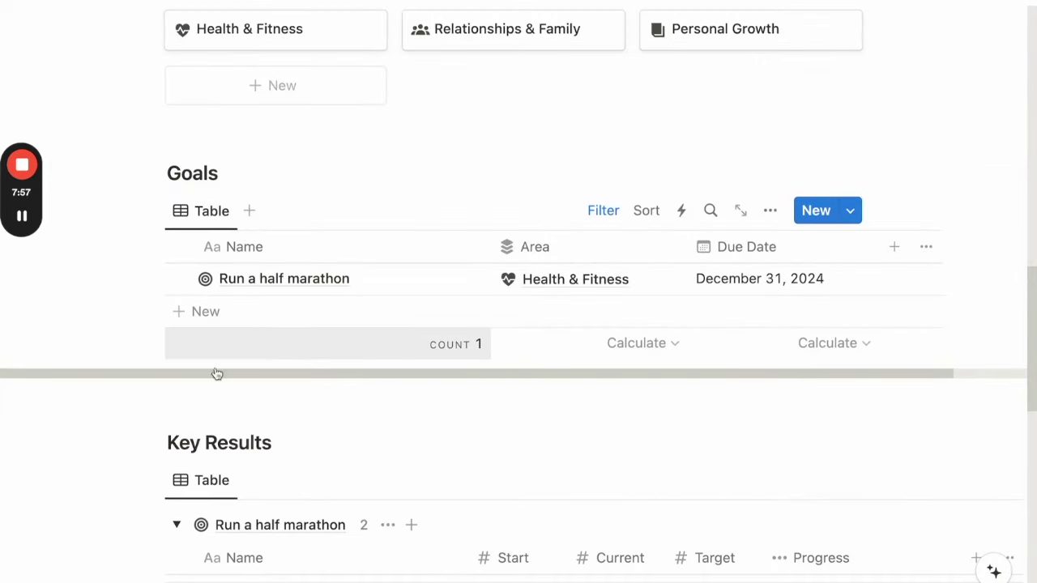
{"action": "scroll", "coordinate": [243, 375], "scroll_direction": "down", "scroll_amount": 5}
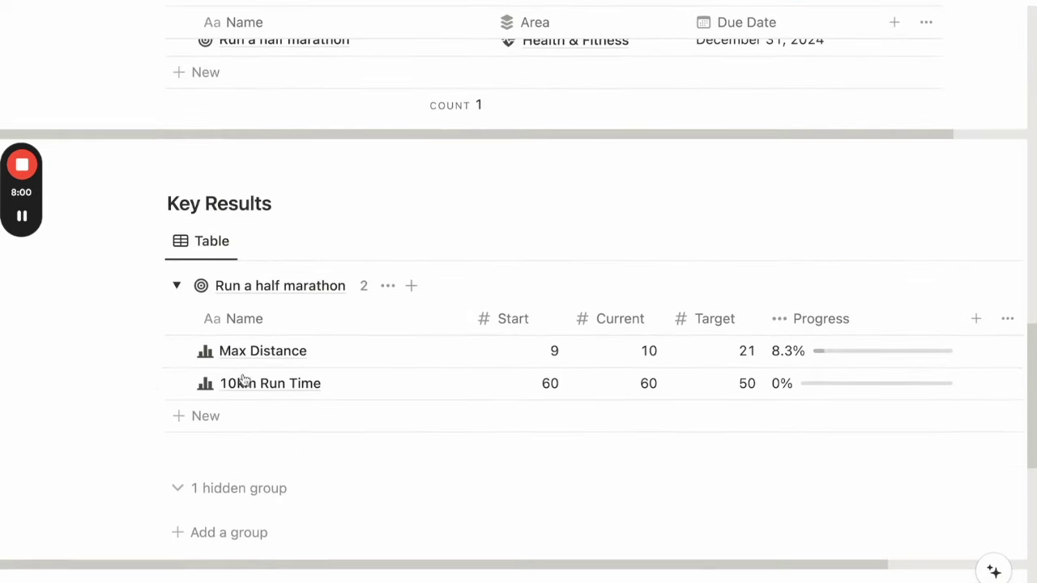
{"action": "scroll", "coordinate": [278, 467], "scroll_direction": "down", "scroll_amount": 5}
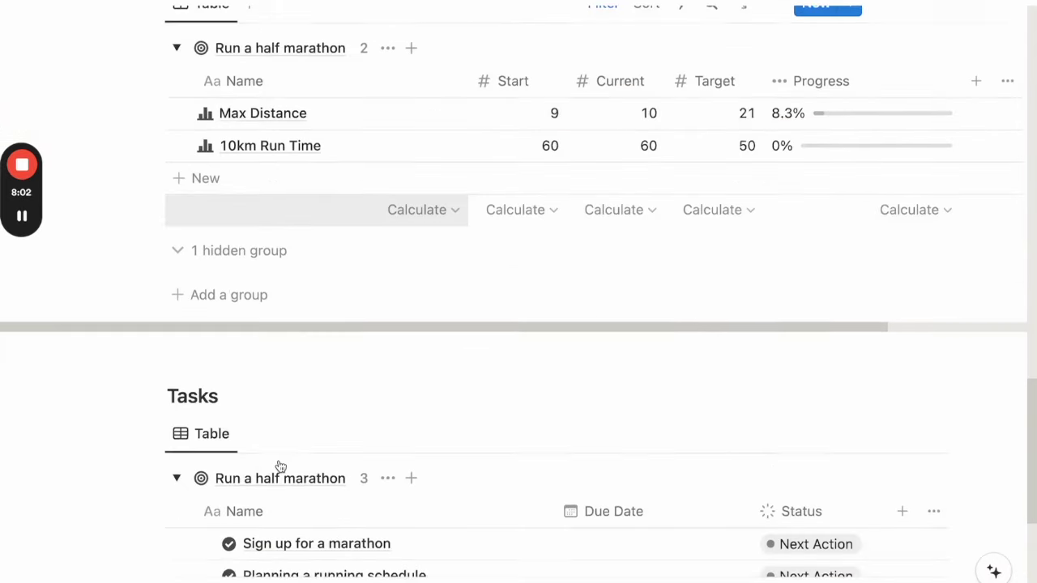
{"action": "scroll", "coordinate": [296, 343], "scroll_direction": "down", "scroll_amount": 2}
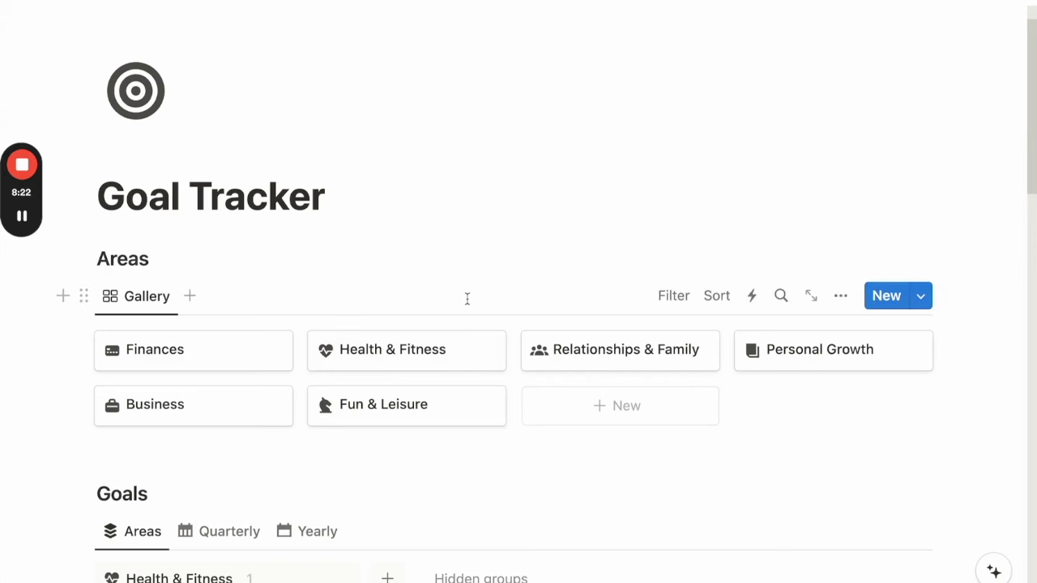
{"action": "scroll", "coordinate": [466, 299], "scroll_direction": "down", "scroll_amount": 4}
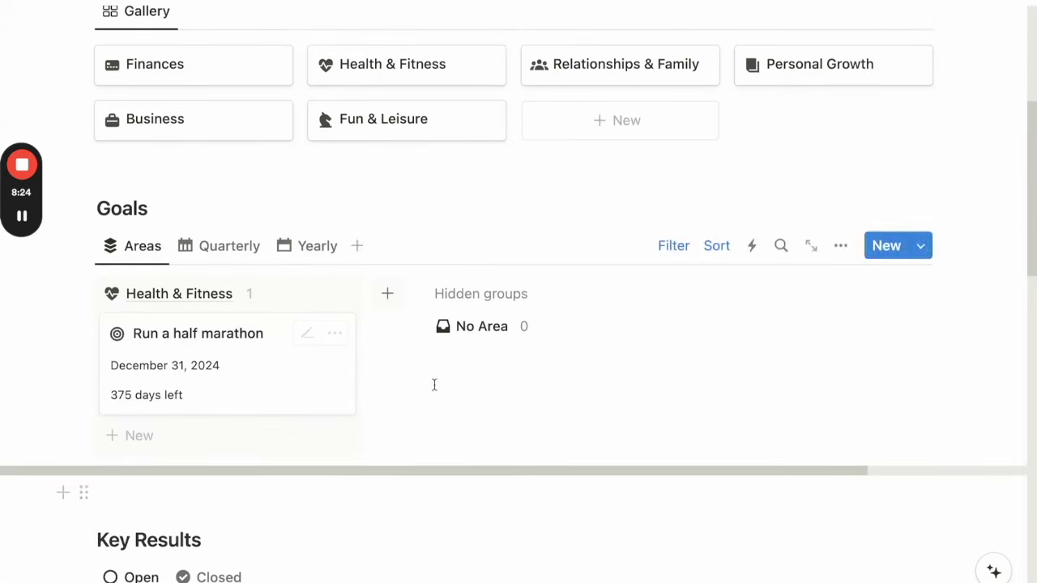
{"action": "scroll", "coordinate": [370, 479], "scroll_direction": "down", "scroll_amount": 3}
{"action": "scroll", "coordinate": [371, 480], "scroll_direction": "down", "scroll_amount": 2}
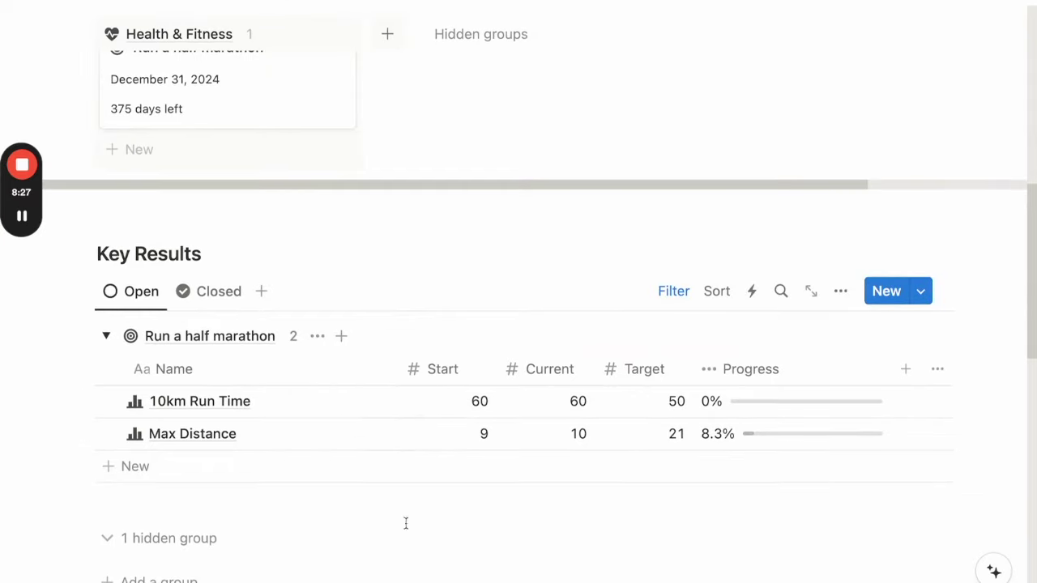